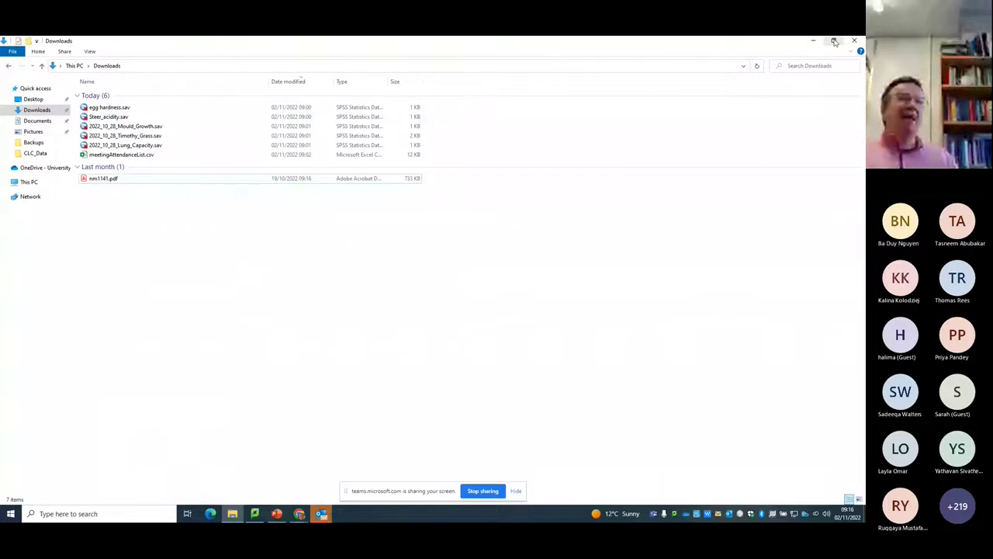
Step: Reduce the Downloads window from full screen and open the file egg hardness.sav in SPSS Statistics
left_click(834, 42)
left_click_drag(481, 87, 515, 104)
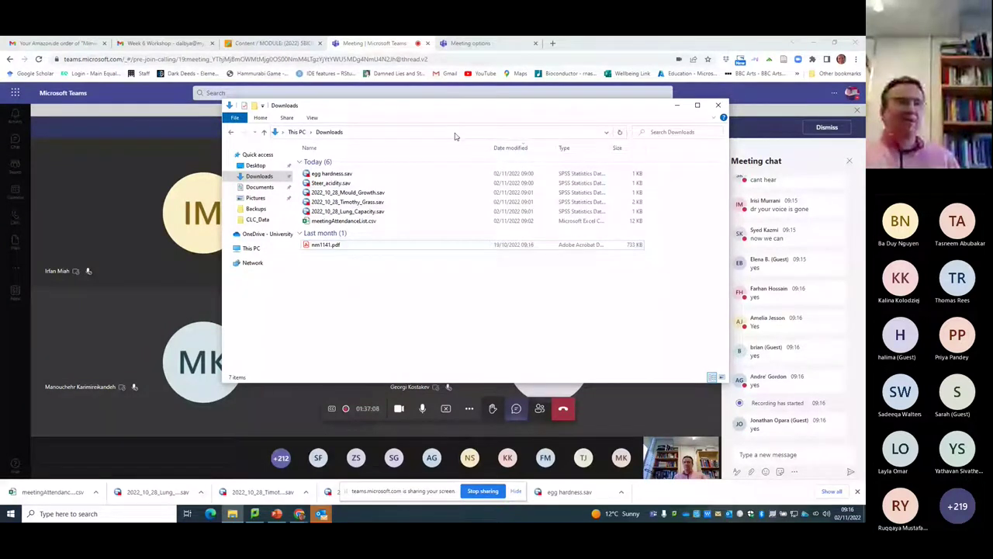
left_click_drag(450, 105, 404, 144)
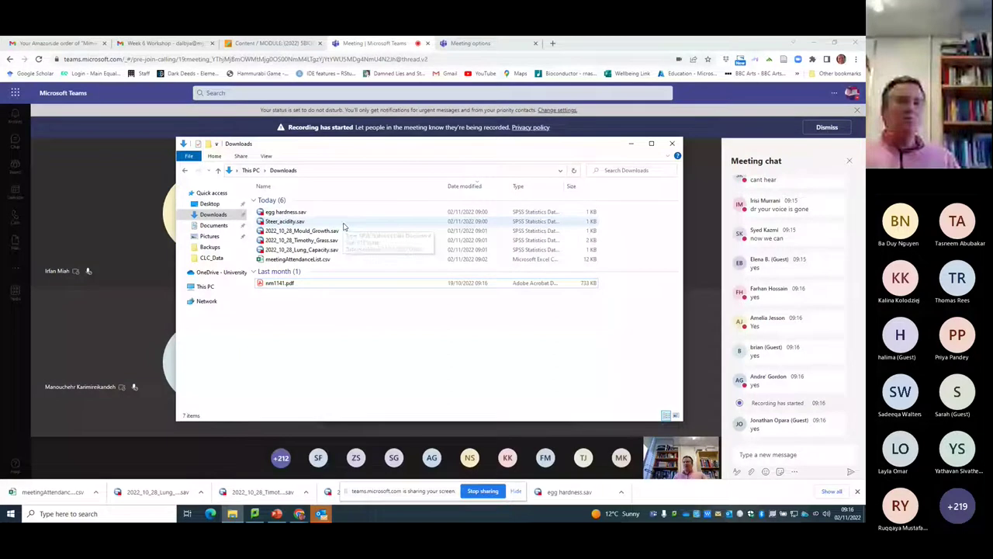
left_click(286, 212)
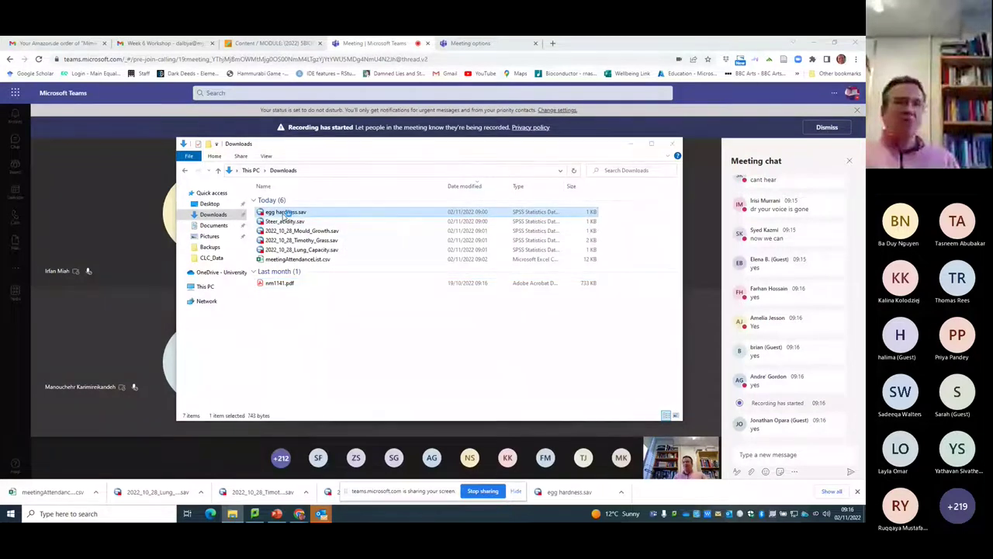
double_click(285, 212)
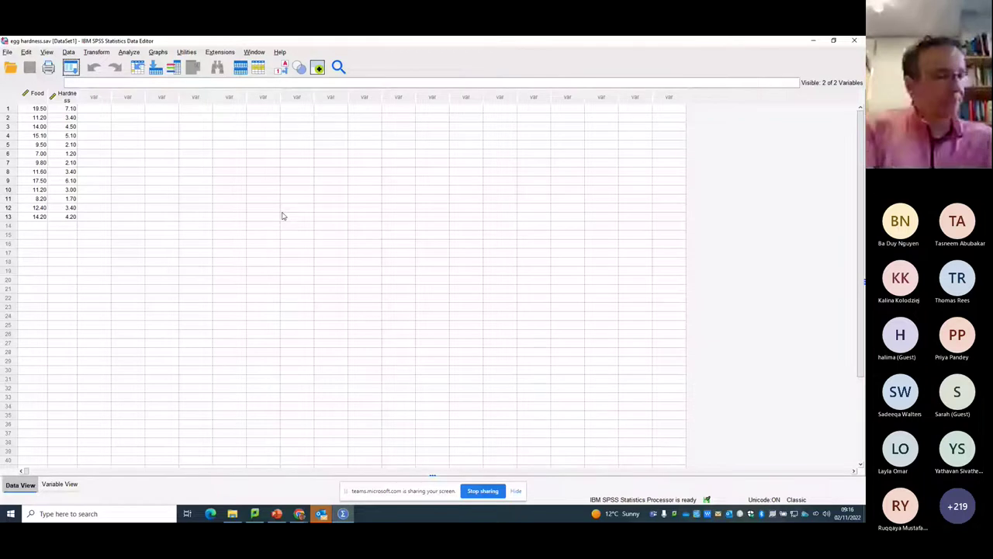
Step: Return to the Teams meeting, dismiss the recording notice and post "yes the microphones have both run out of battery" in the meeting chat
left_click(813, 41)
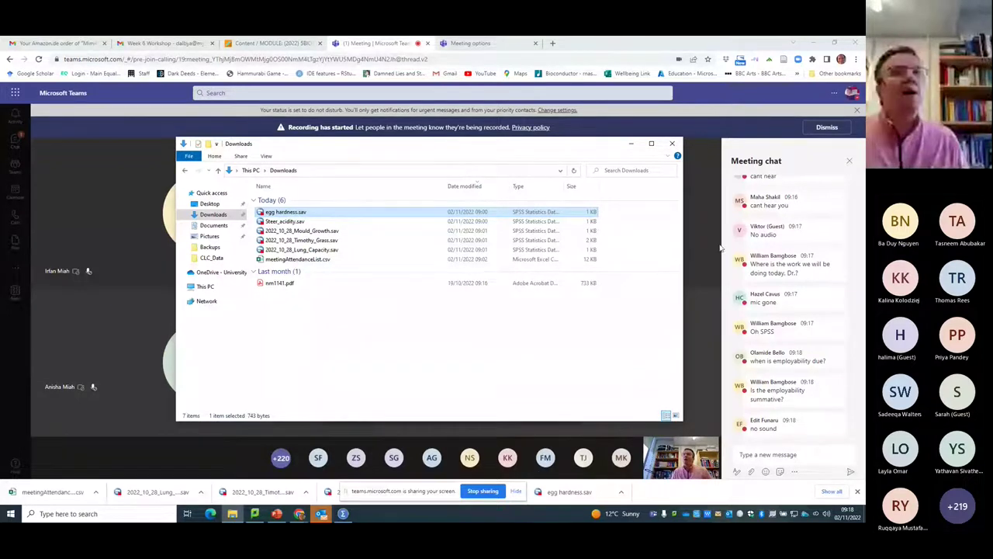
left_click(827, 128)
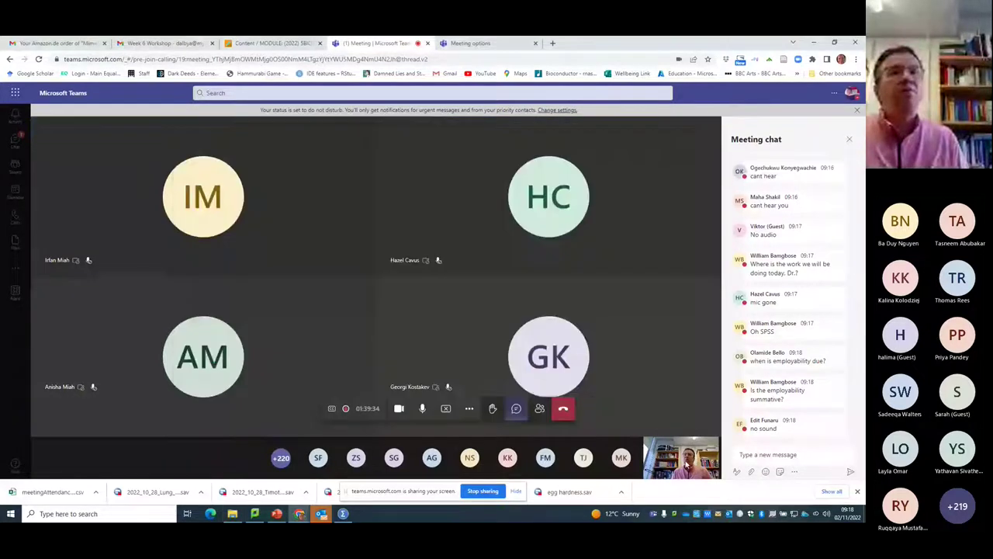
left_click(750, 452)
type("yes the")
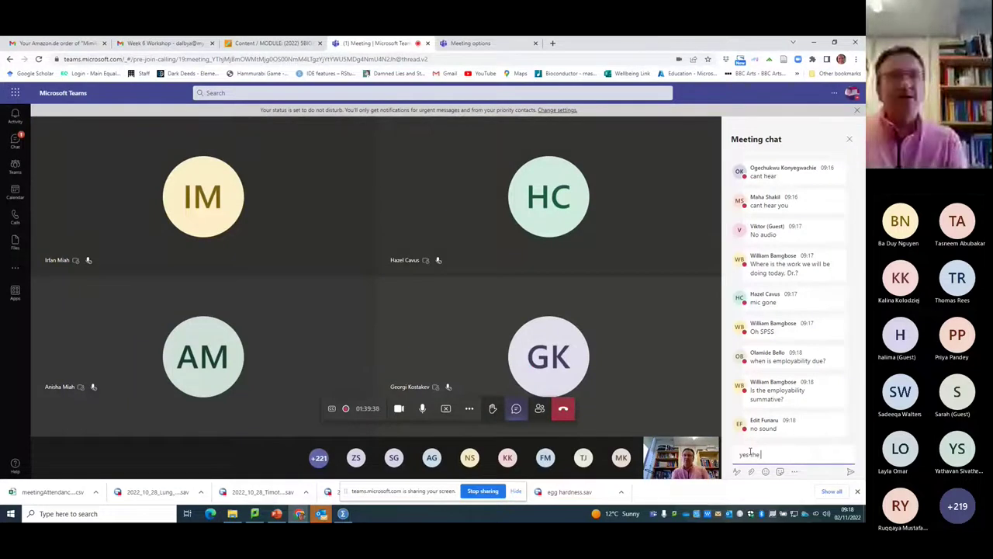
type(" microp")
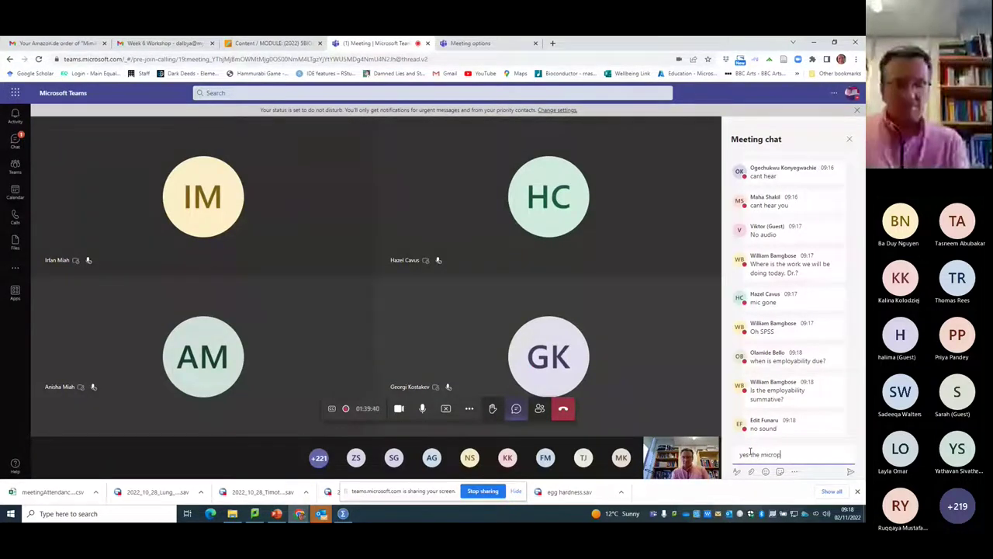
type("hones")
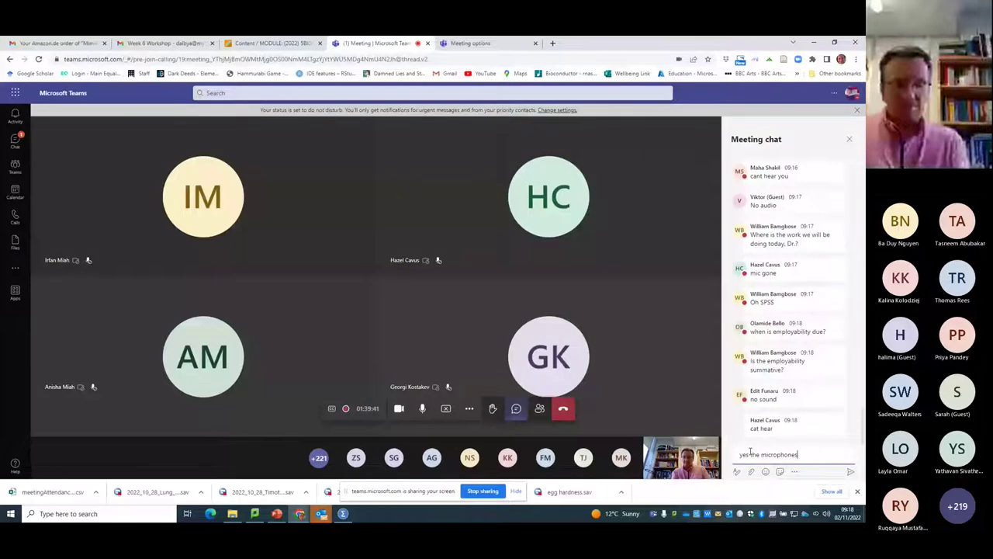
type(" have bo")
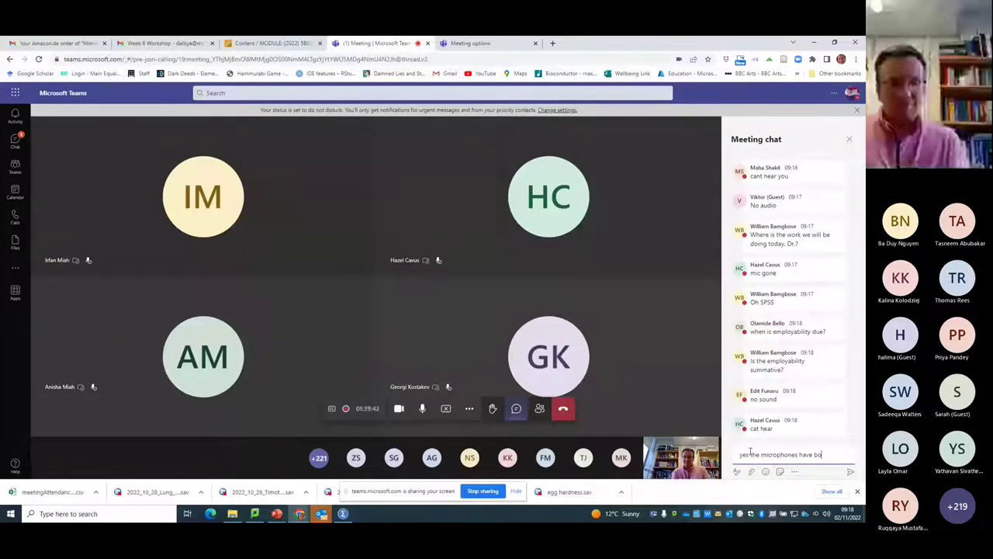
type("th")
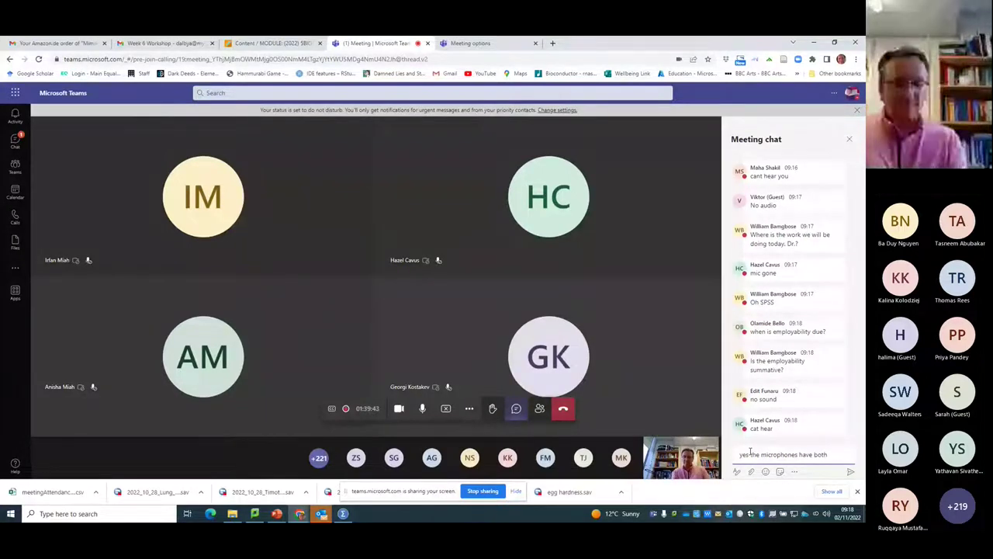
type(" run out of th")
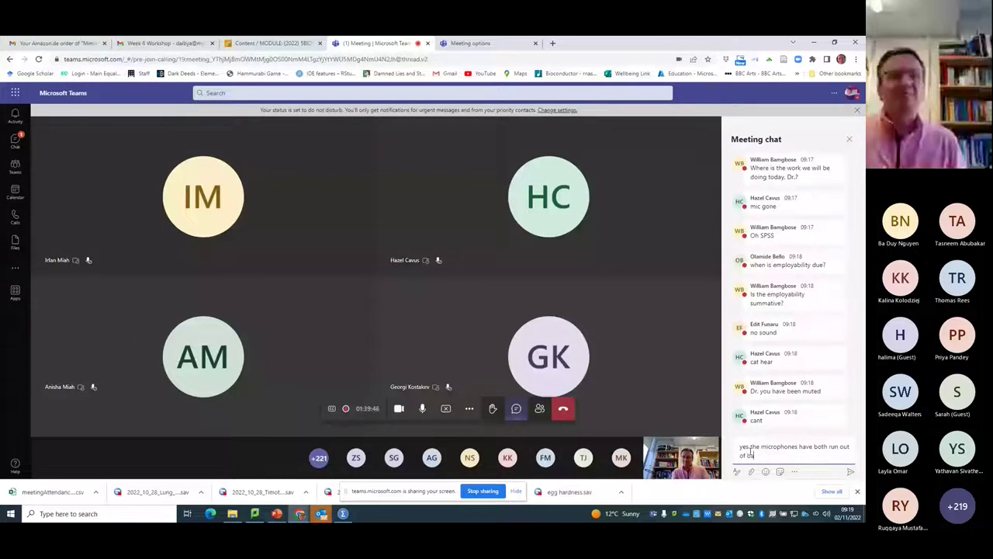
type("ttery")
key("Return")
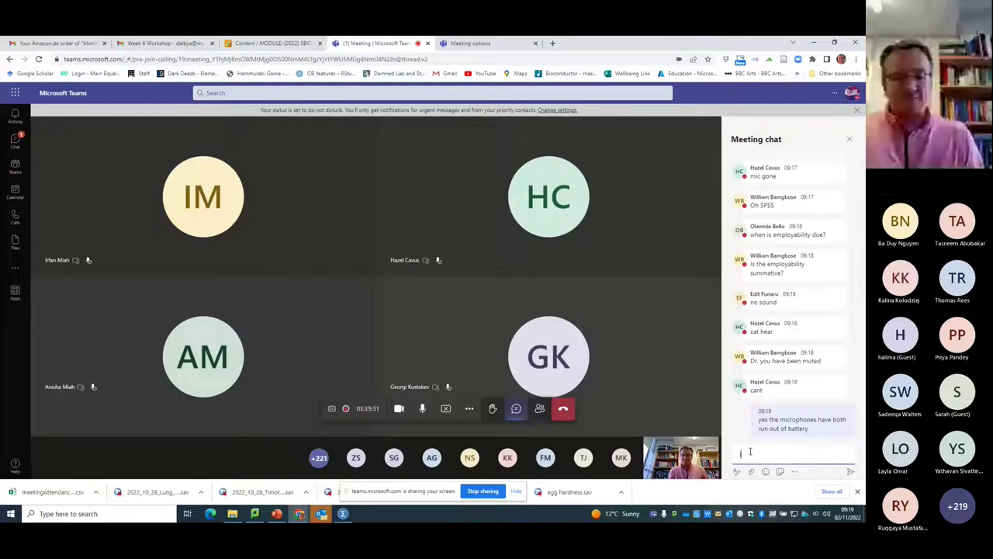
Step: Post "I am a little annopyed" in the meeting chat, followed by the correction "annoyed"
type("I am a little")
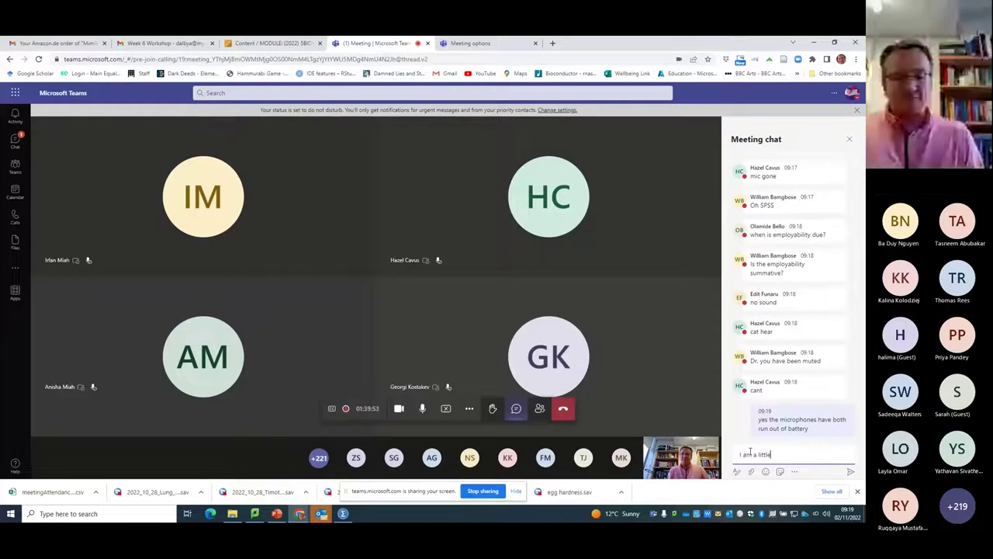
type(" annoyped")
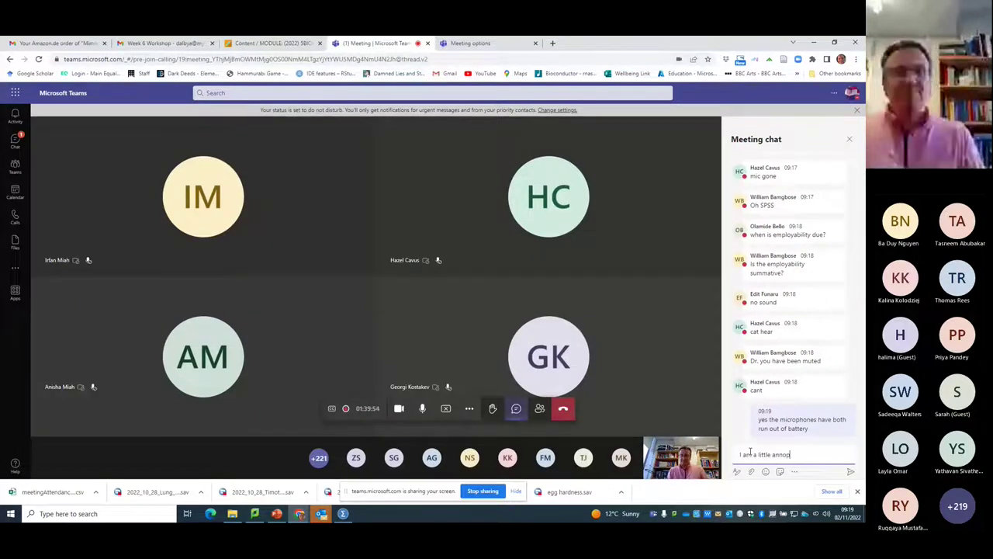
key("Return")
type("annoyed")
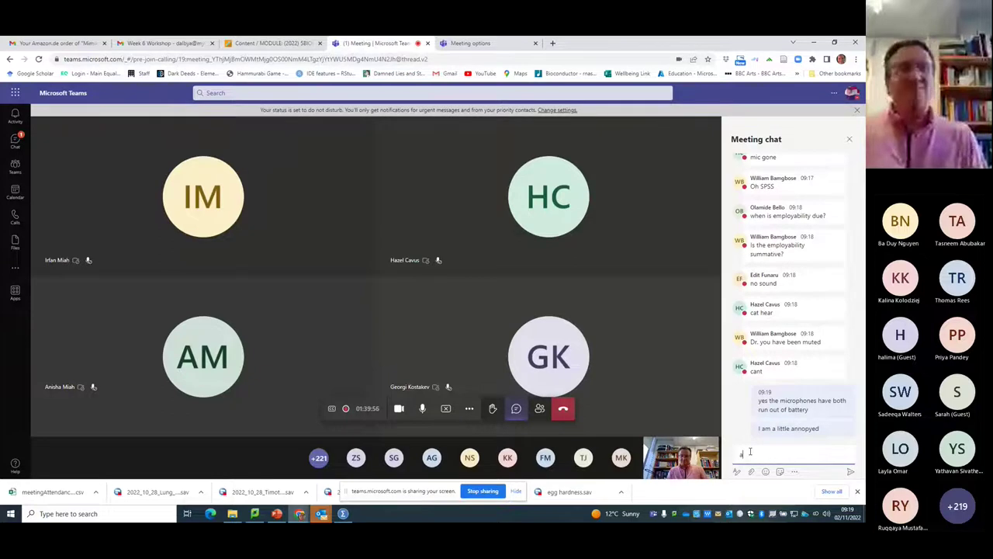
key("Return")
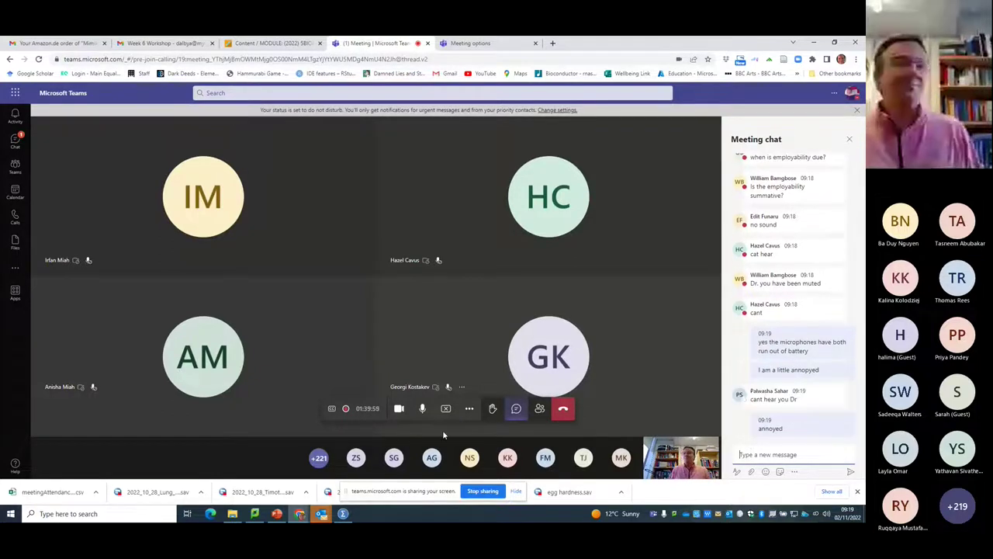
Step: Change the meeting's microphone to Microphone Array (Realtek(R) Audio) in the device settings
left_click(470, 409)
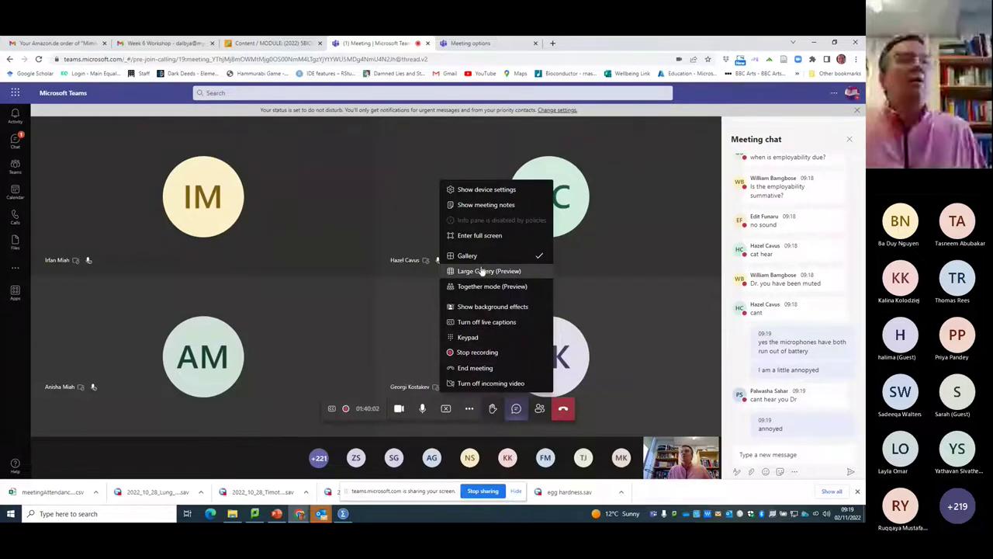
left_click(479, 190)
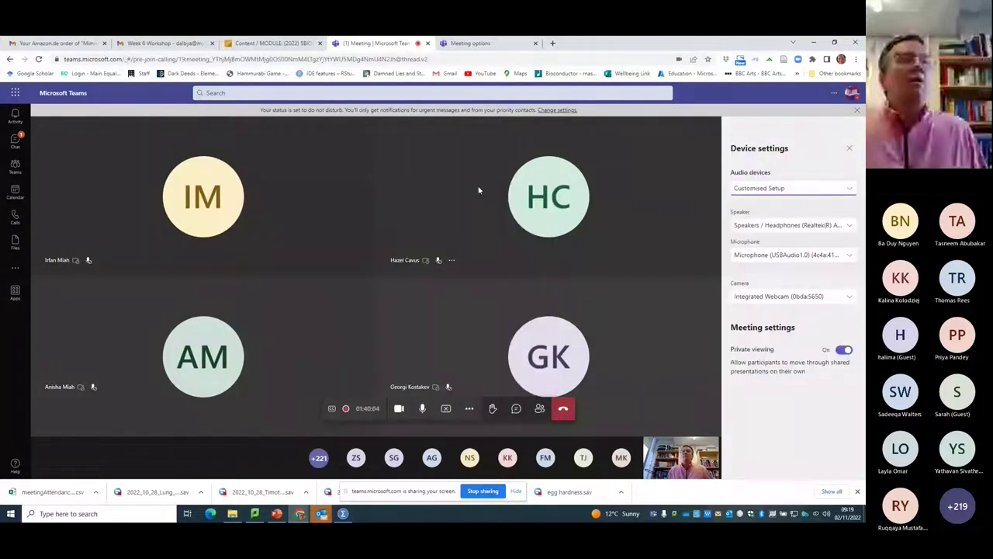
left_click(806, 261)
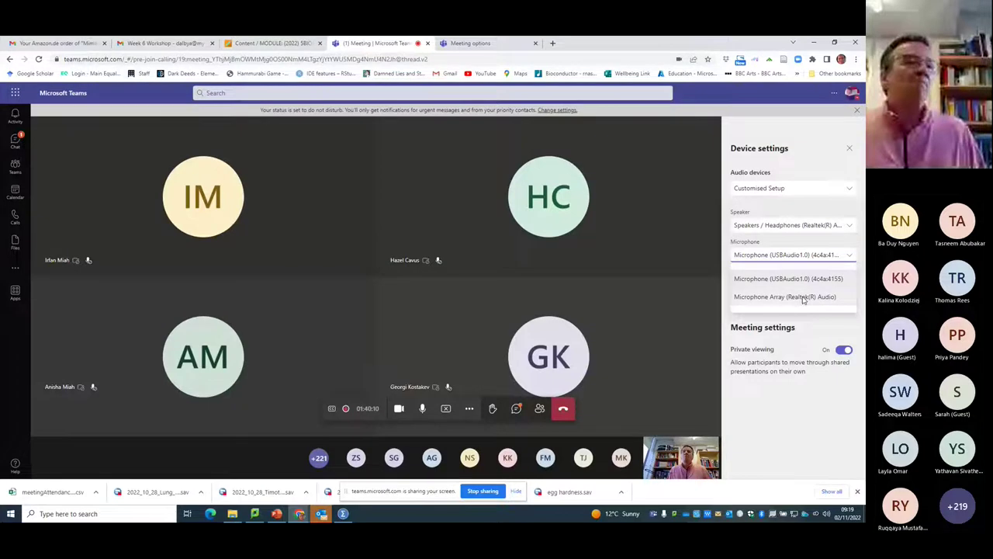
left_click(804, 298)
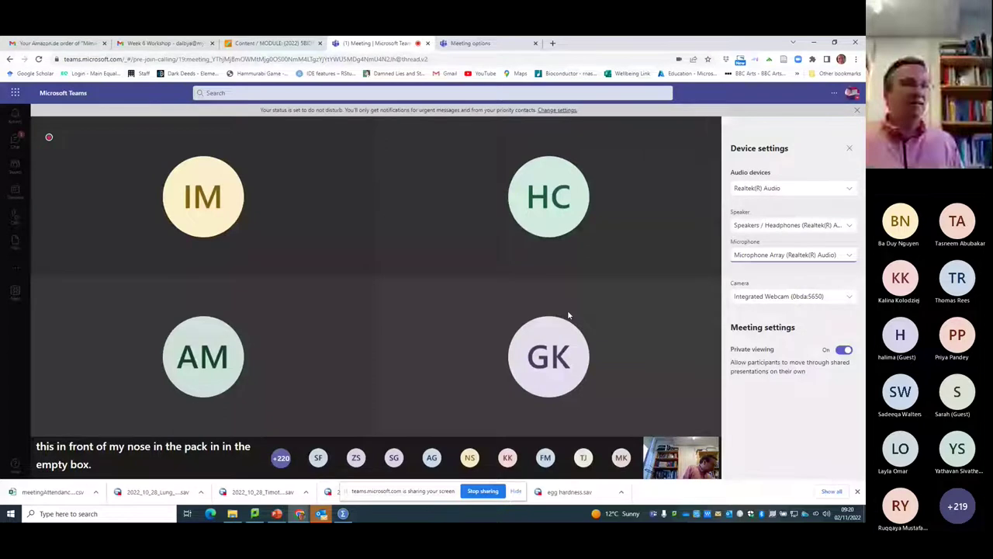
Step: Switch to the egg hardness data set in SPSS Statistics and reduce its window from full screen
mouse_move(530, 316)
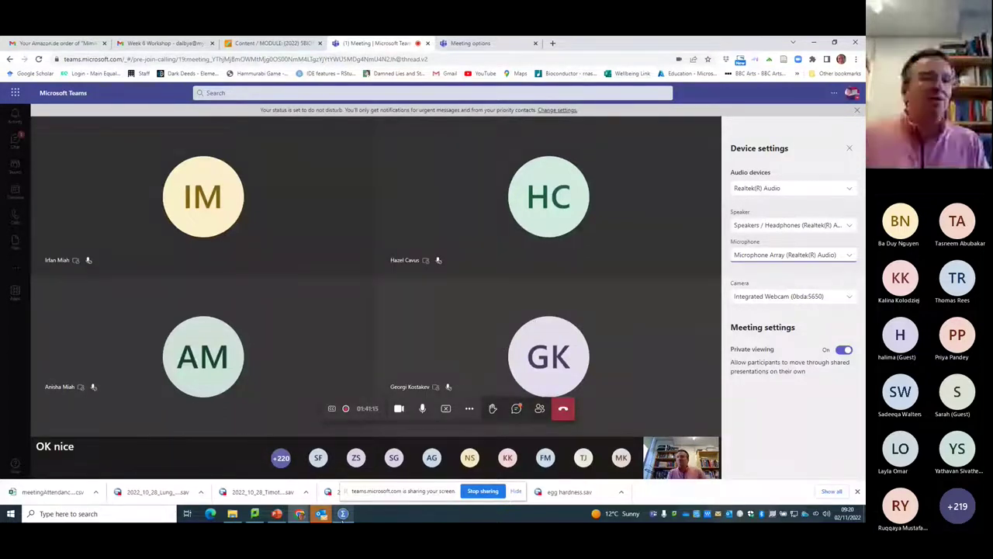
mouse_move(346, 517)
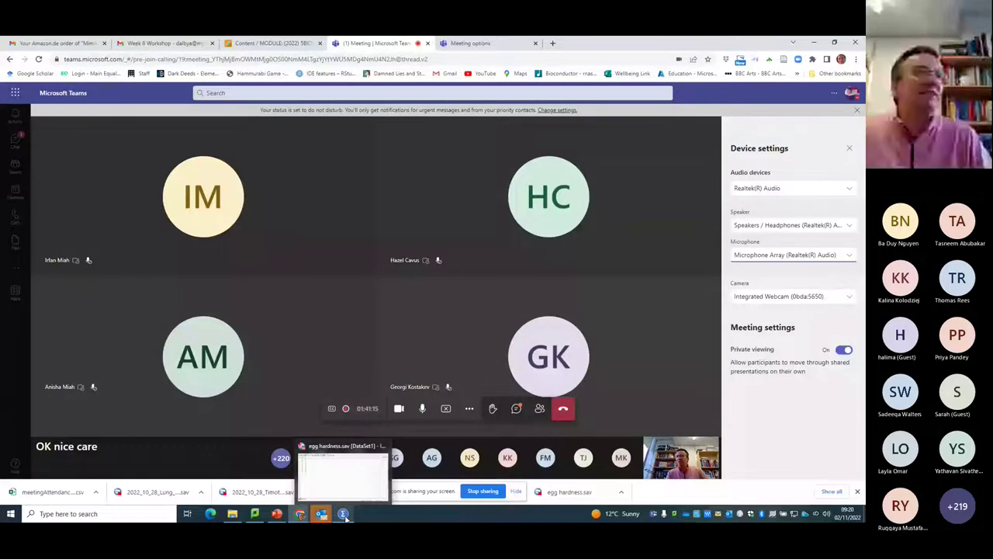
left_click(346, 517)
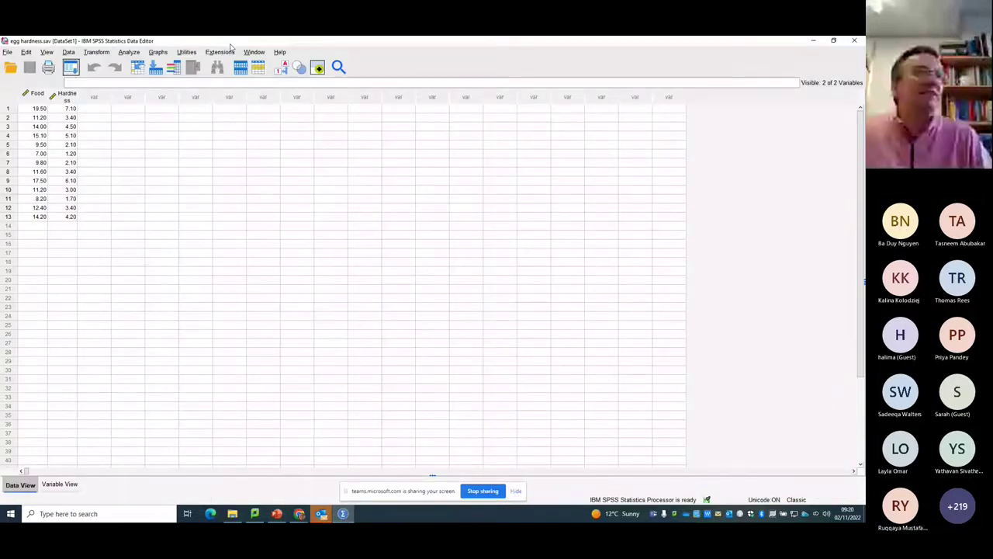
left_click_drag(231, 44, 420, 119)
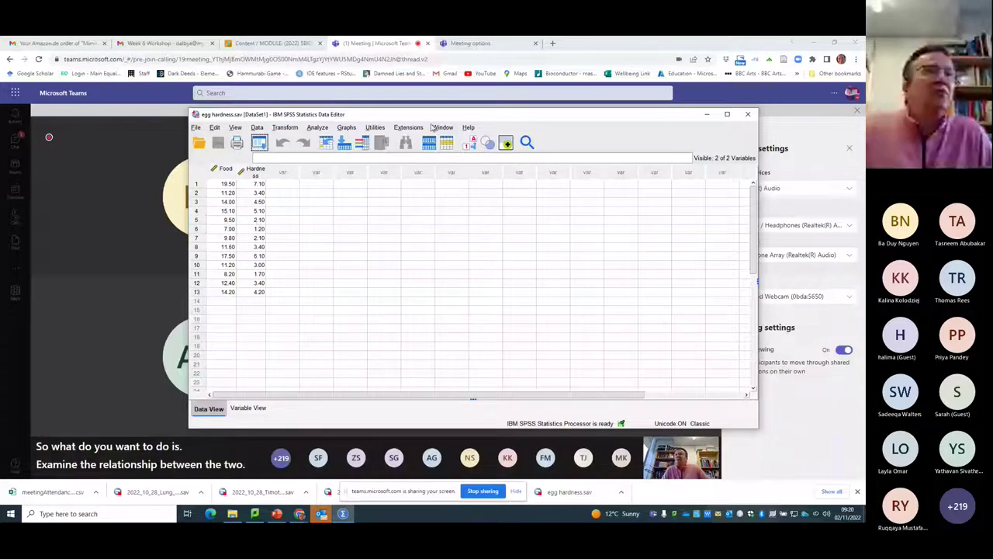
Step: Open the Chart Builder with its introductory notice suppressed for future use and place a simple scatter plot in the chart preview
left_click(374, 127)
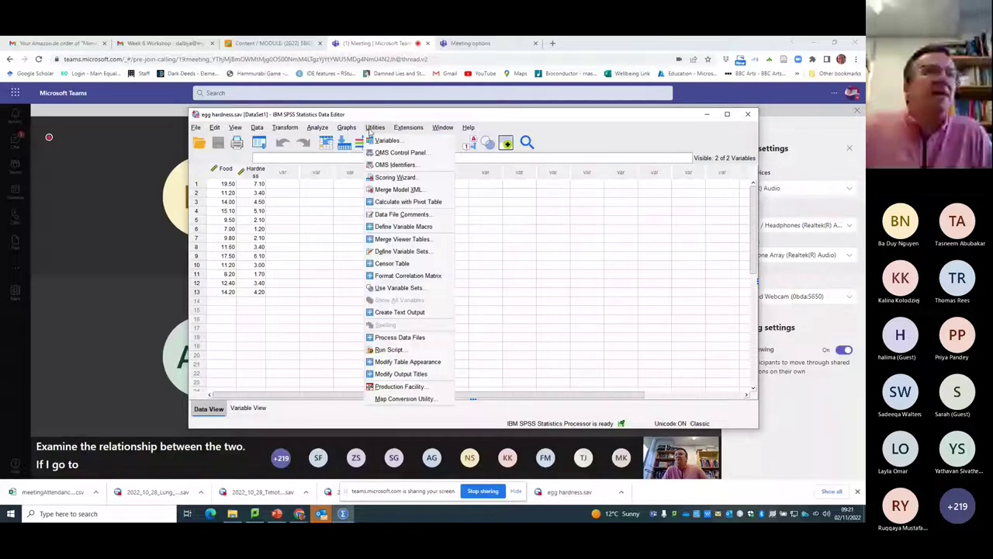
left_click(346, 128)
left_click(371, 141)
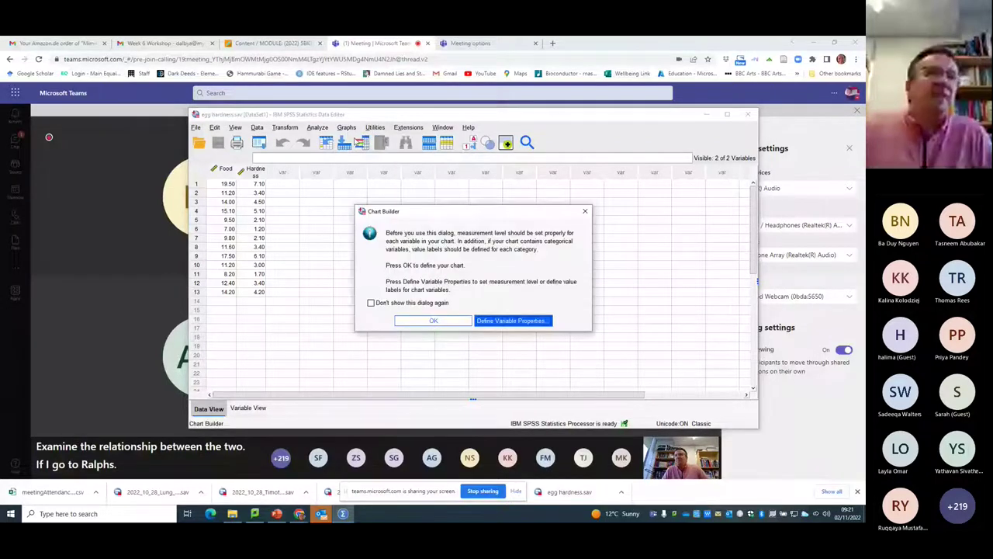
left_click(397, 304)
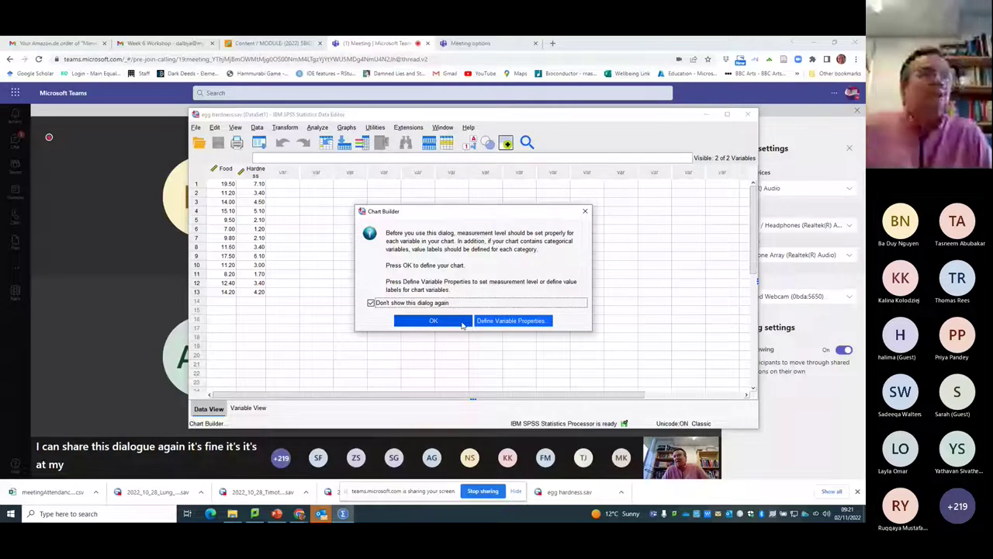
left_click(461, 322)
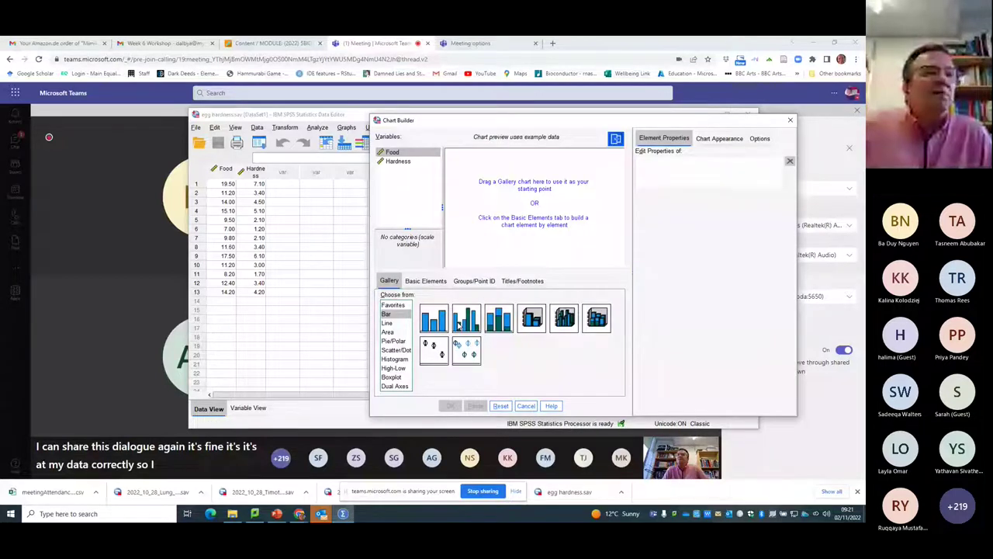
left_click(399, 350)
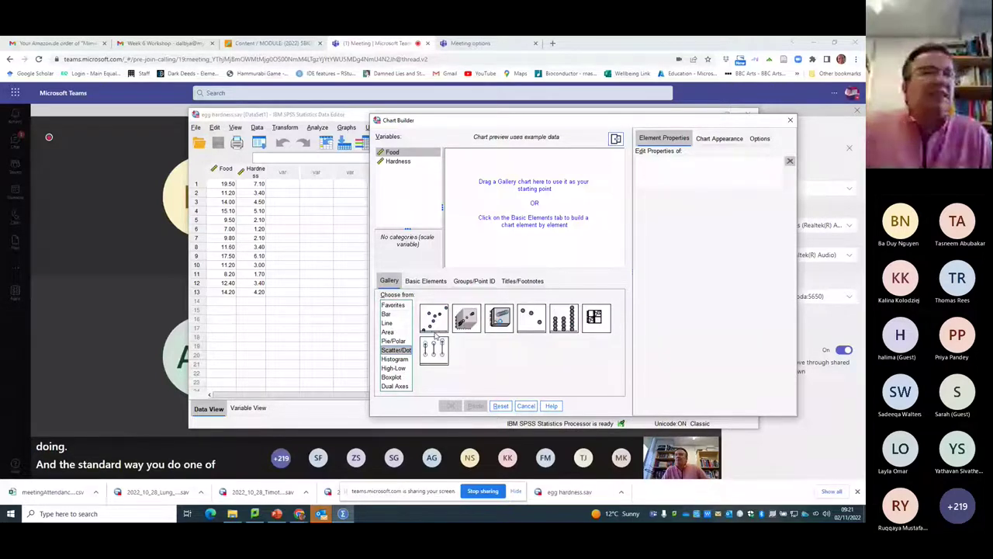
left_click_drag(436, 332, 529, 218)
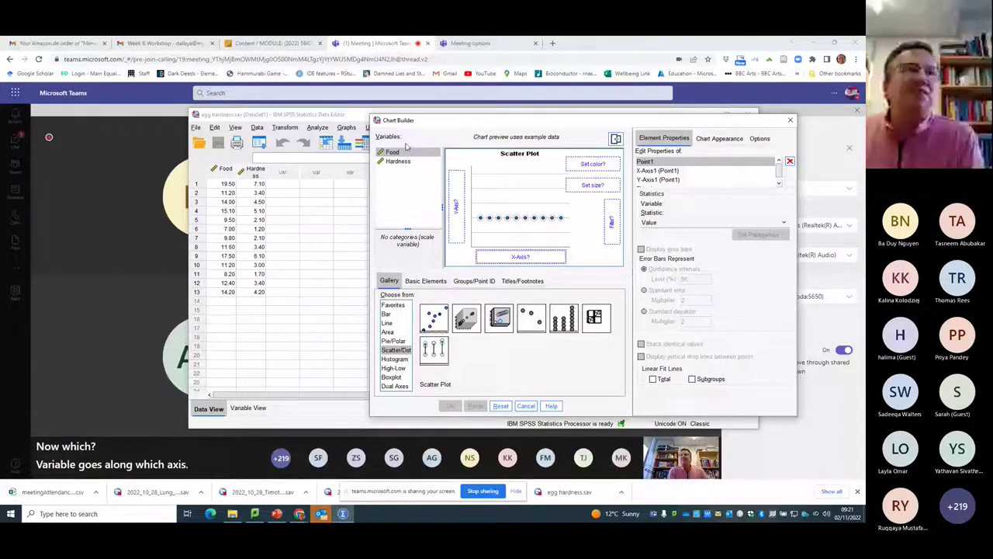
Step: Rearrange the SPSS windows to uncover the Teams side pane, and replace its device settings with the meeting chat
left_click_drag(462, 123, 221, 121)
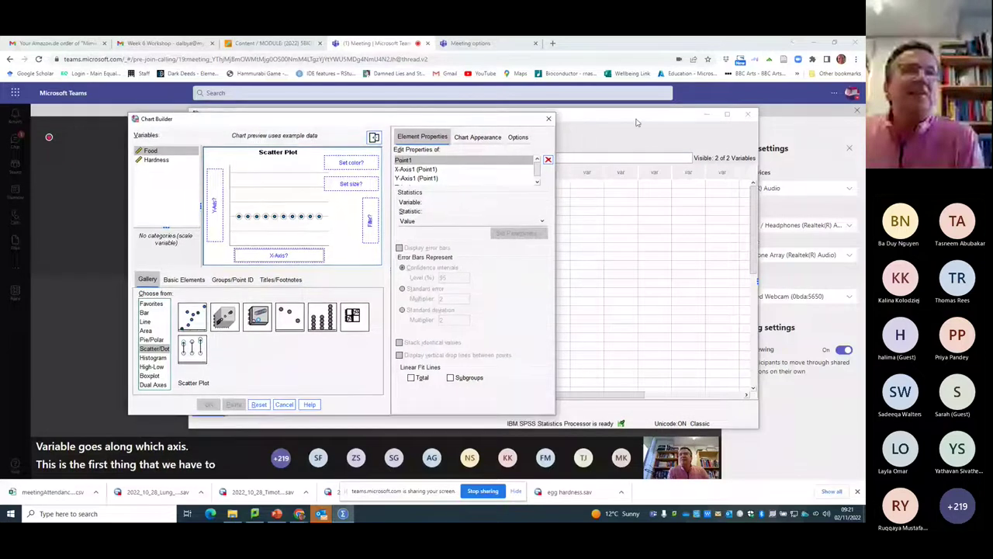
left_click_drag(636, 122, 521, 132)
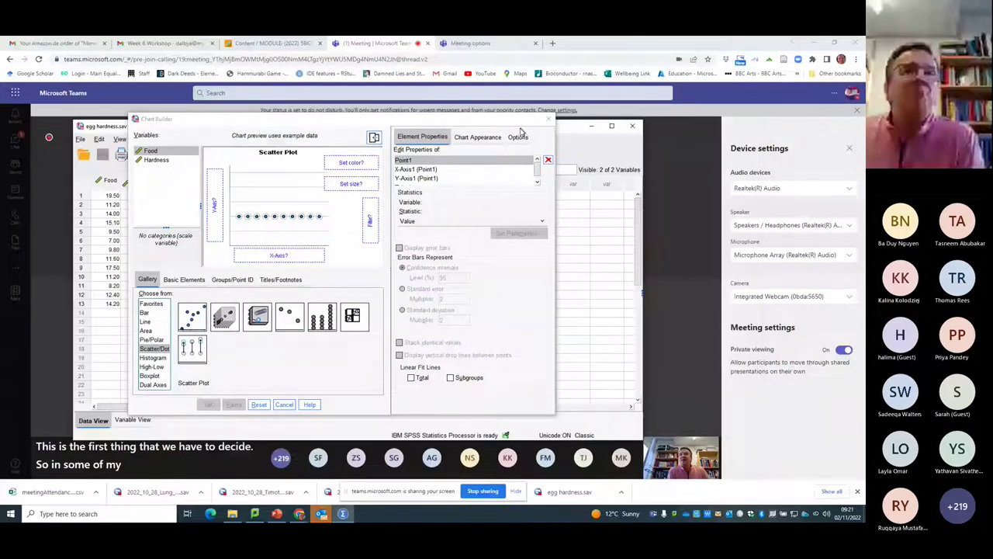
left_click(850, 145)
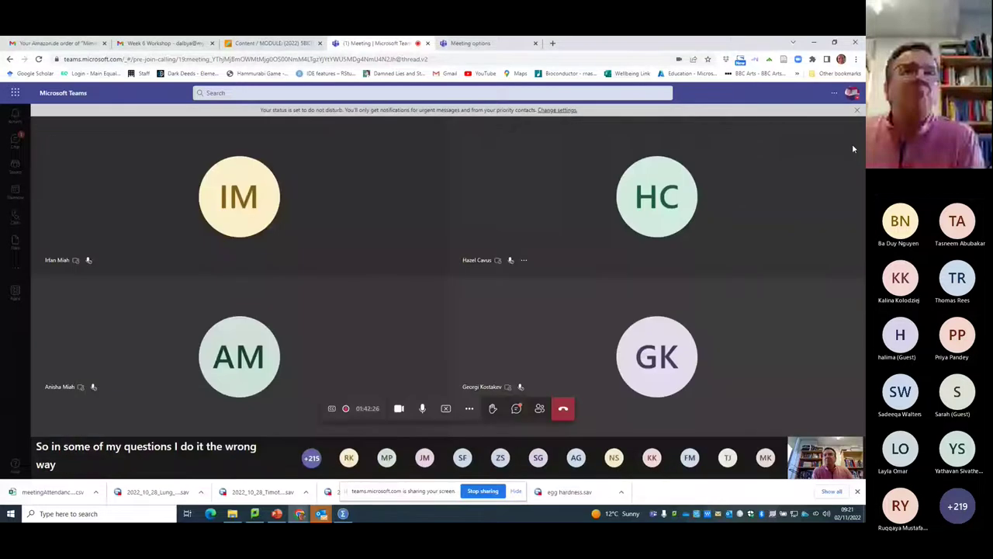
left_click(516, 409)
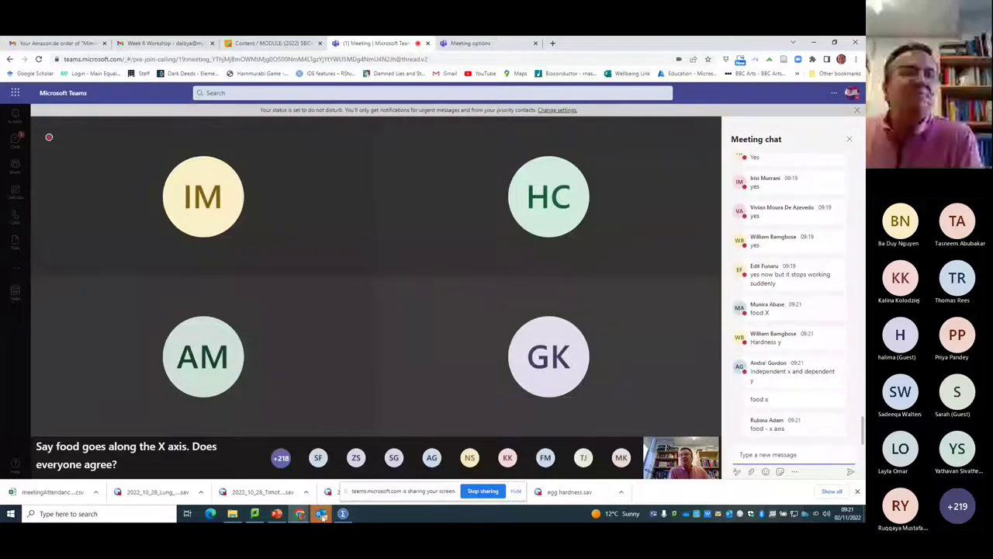
Step: Close the pending Outlook reminder and minimize the mailbox window
mouse_move(322, 515)
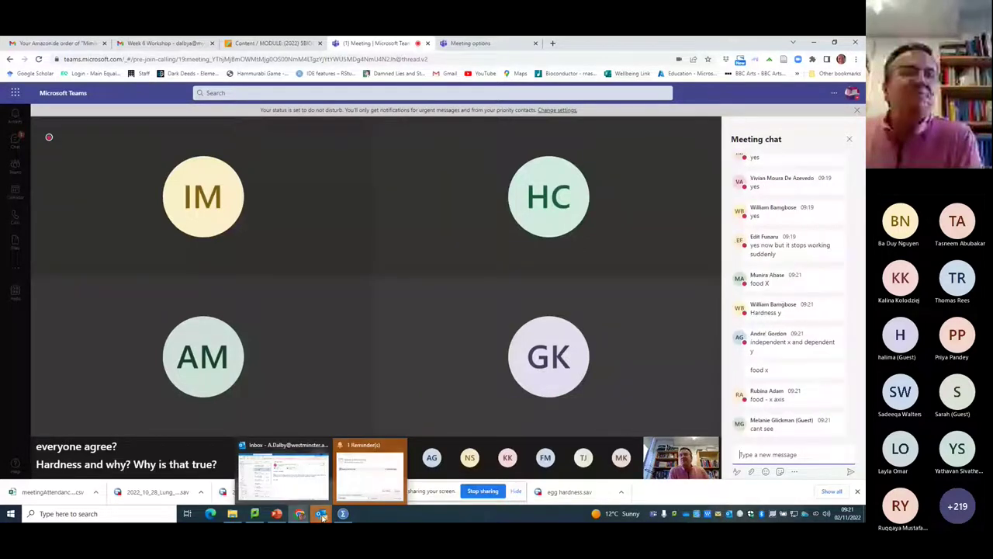
mouse_move(403, 449)
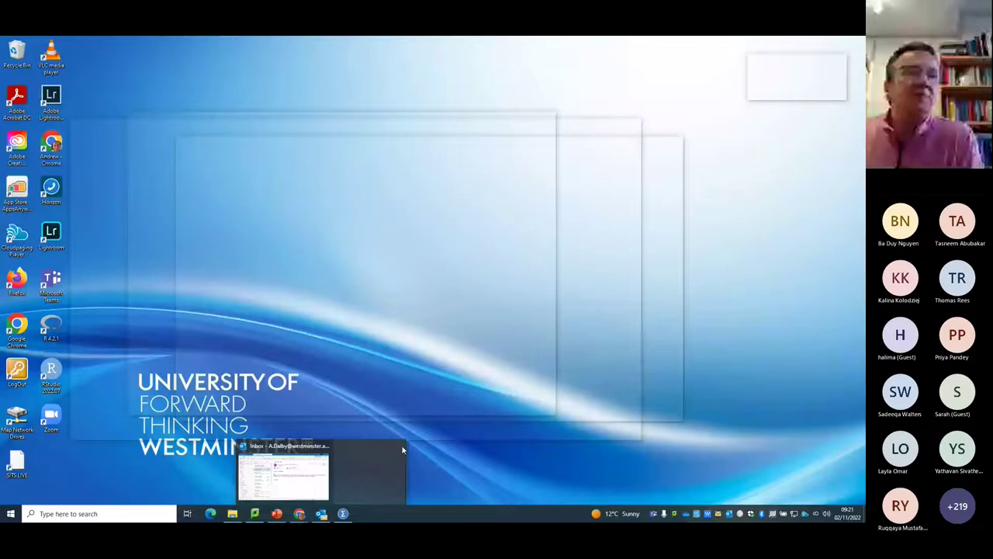
left_click(339, 493)
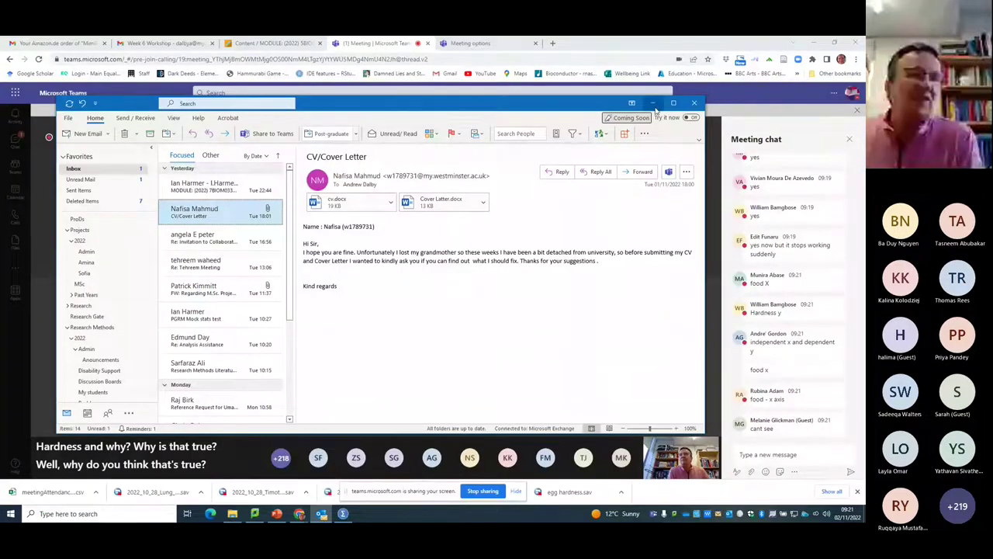
left_click(654, 108)
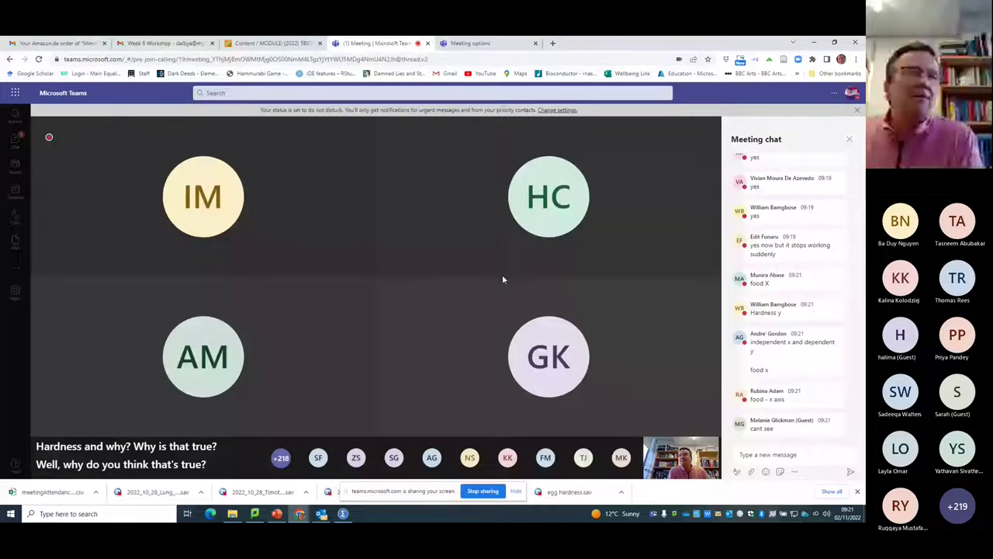
Step: Switch back to the SPSS Chart Builder, assign Food to the X axis and Hardness to the Y axis, and generate the scatter plot
key("alt+Tab")
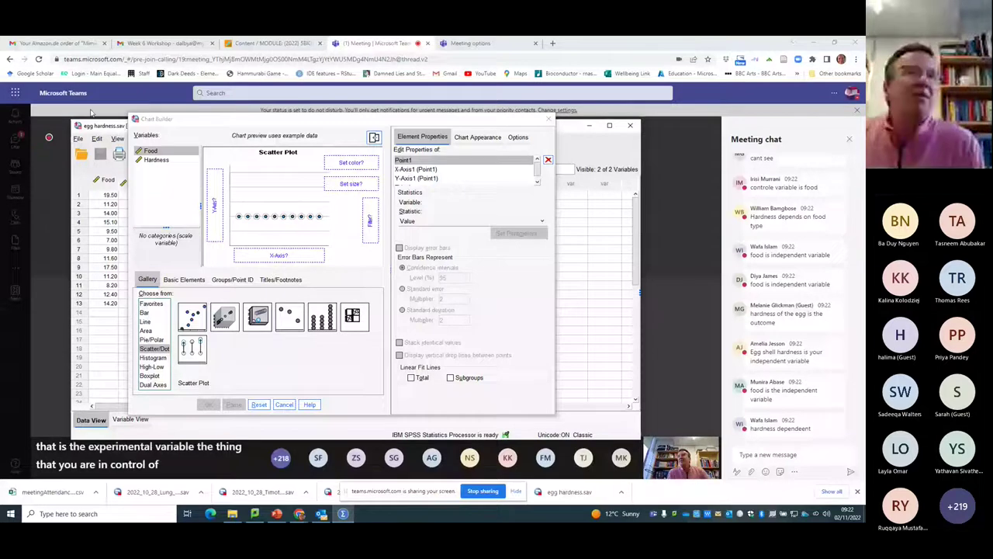
left_click_drag(150, 151, 285, 253)
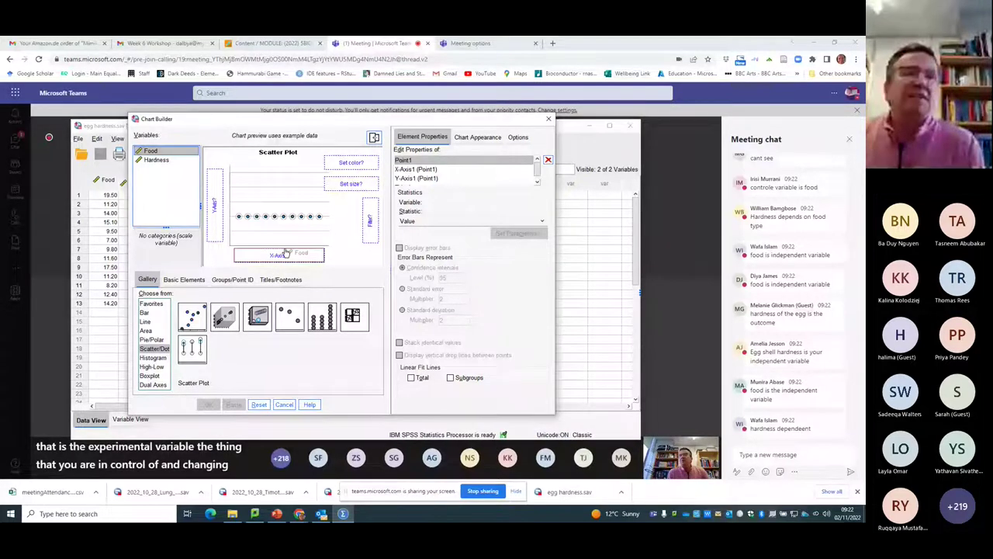
left_click_drag(286, 252, 285, 254)
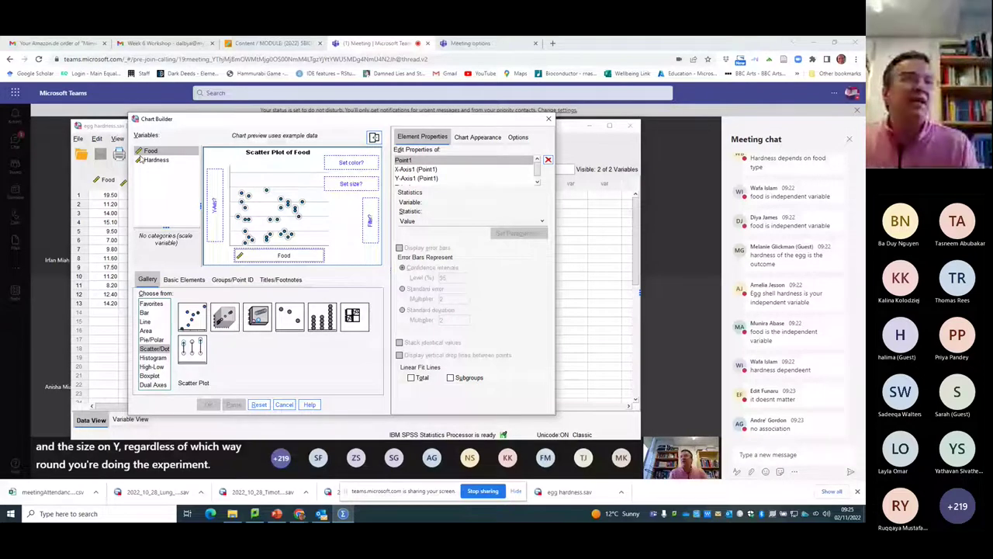
left_click_drag(140, 159, 215, 207)
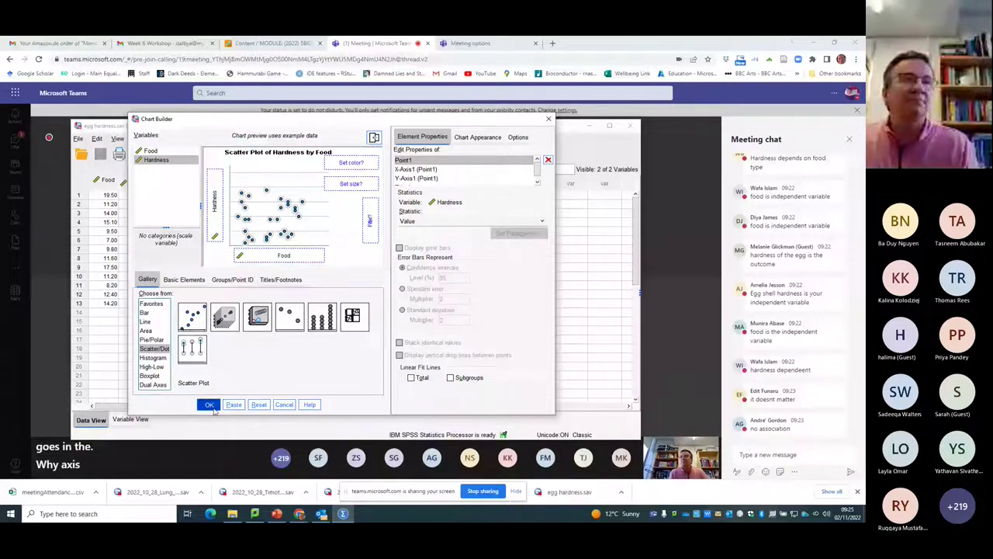
left_click(209, 405)
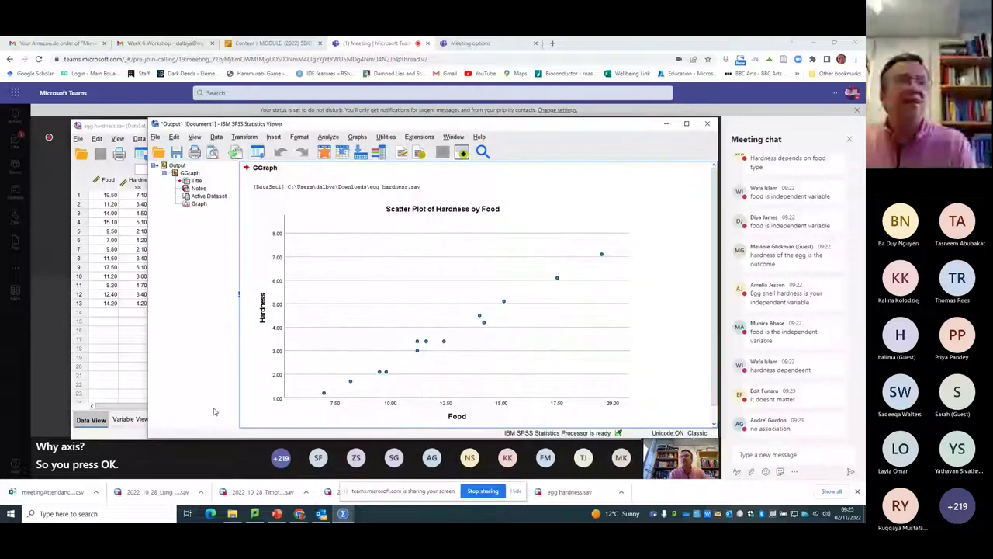
Step: Open the output scatter plot in the Chart Editor and add a straight interpolation line and a linear fit line at total
left_click(396, 353)
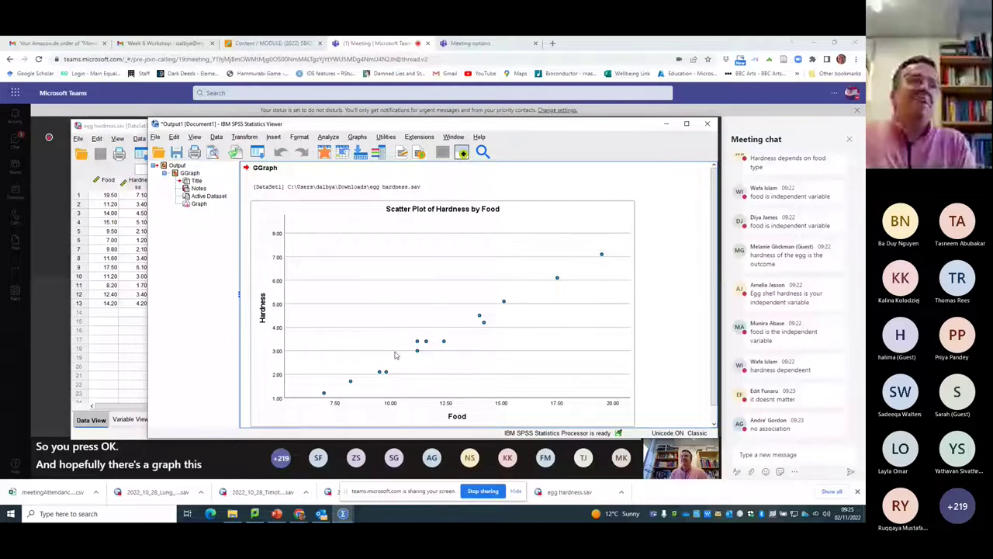
left_click(415, 357)
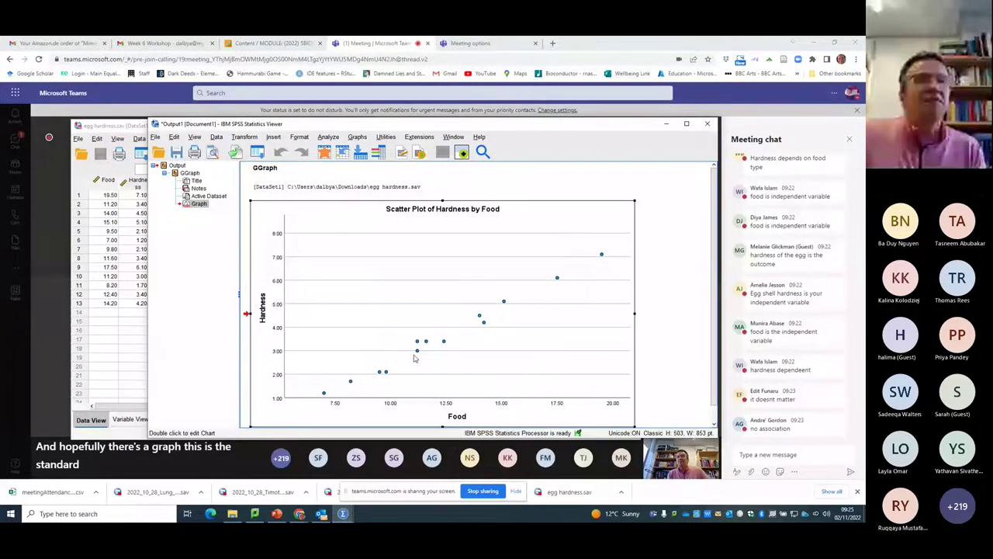
double_click(415, 358)
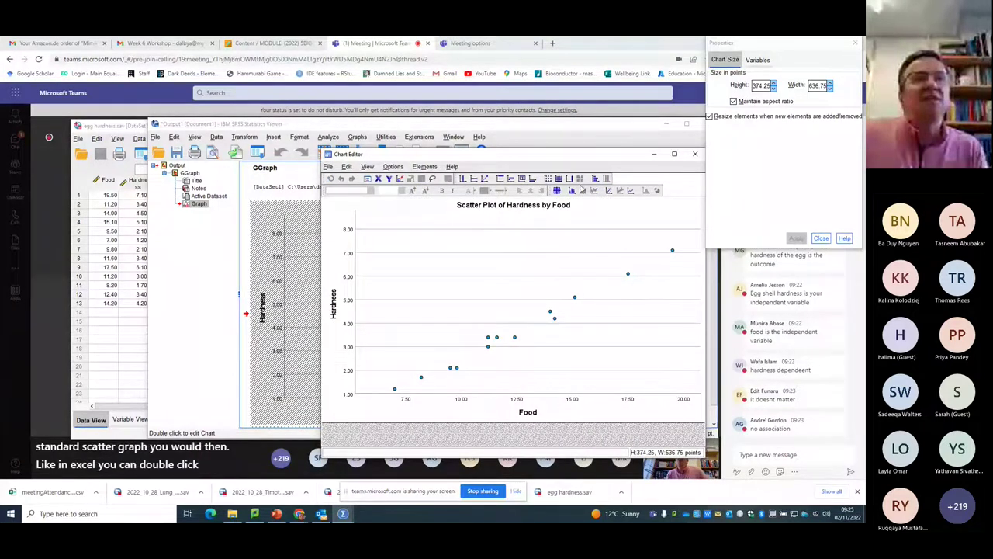
left_click(632, 191)
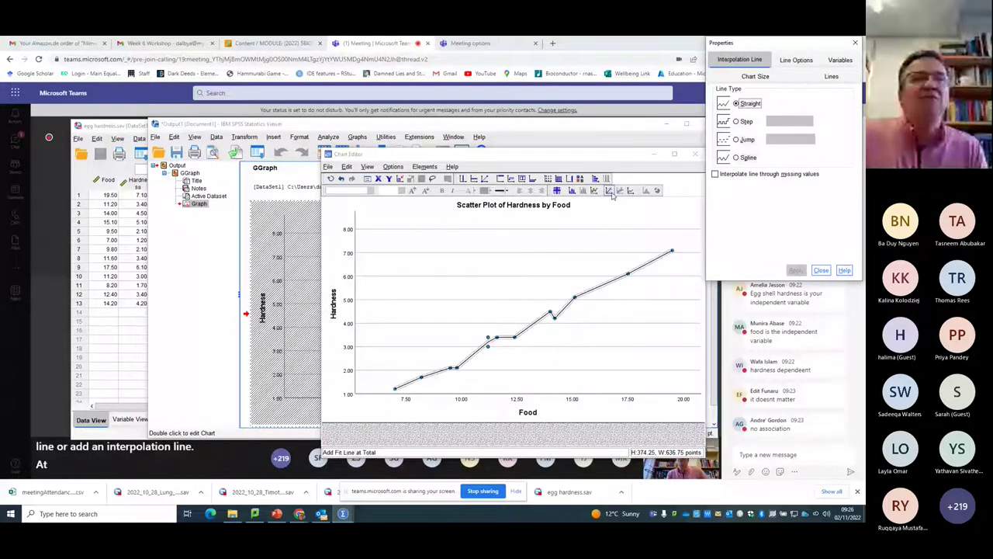
left_click(610, 191)
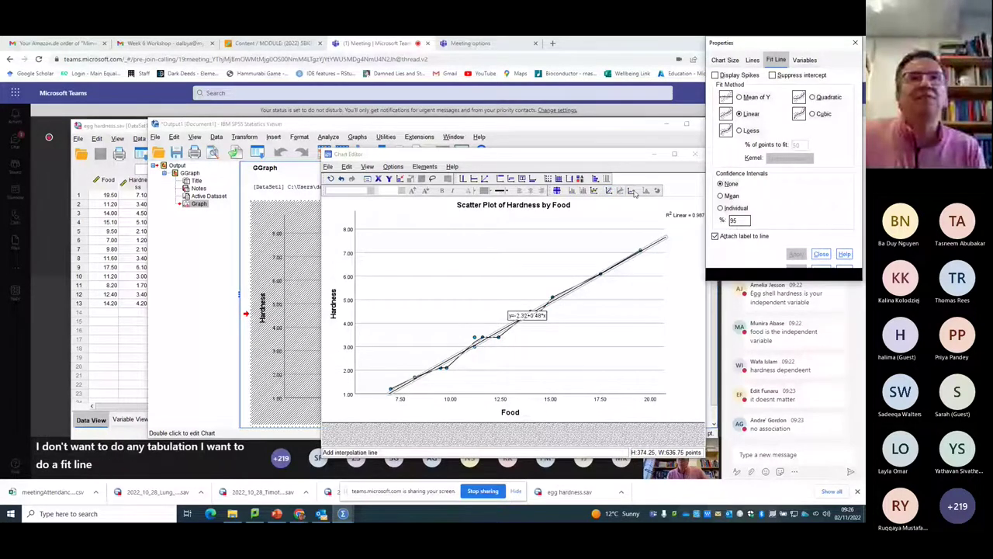
Step: Add a second interpolation line to the chart and try switching its line type from Step to Straight
left_click(634, 193)
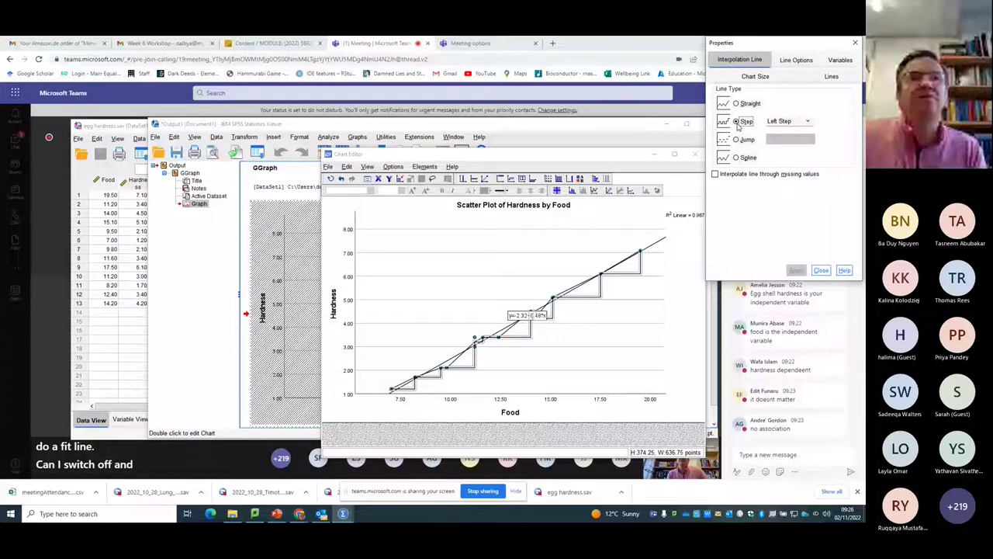
left_click(737, 106)
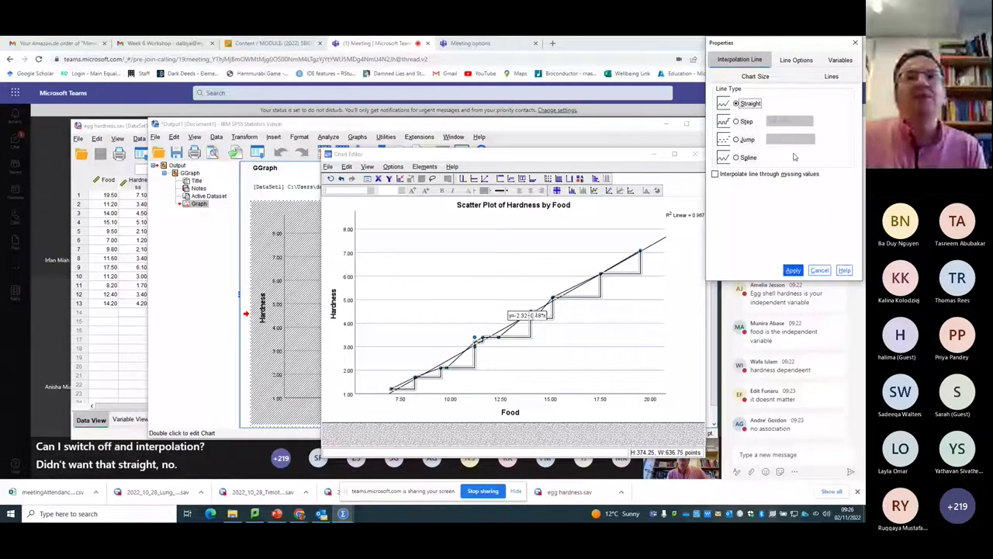
left_click(819, 270)
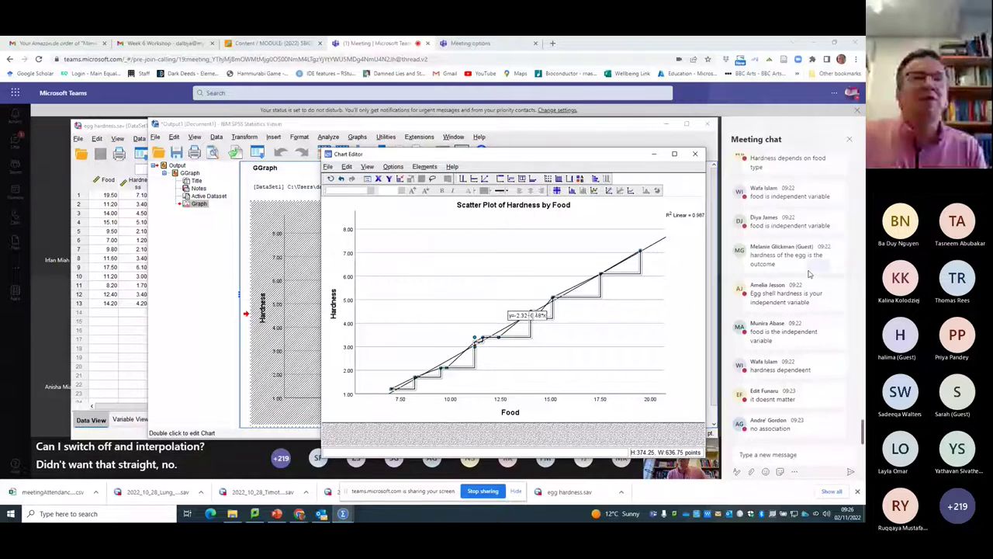
Step: Delete the stepped and straight interpolation lines from the chart and close the properties window
left_click(620, 276)
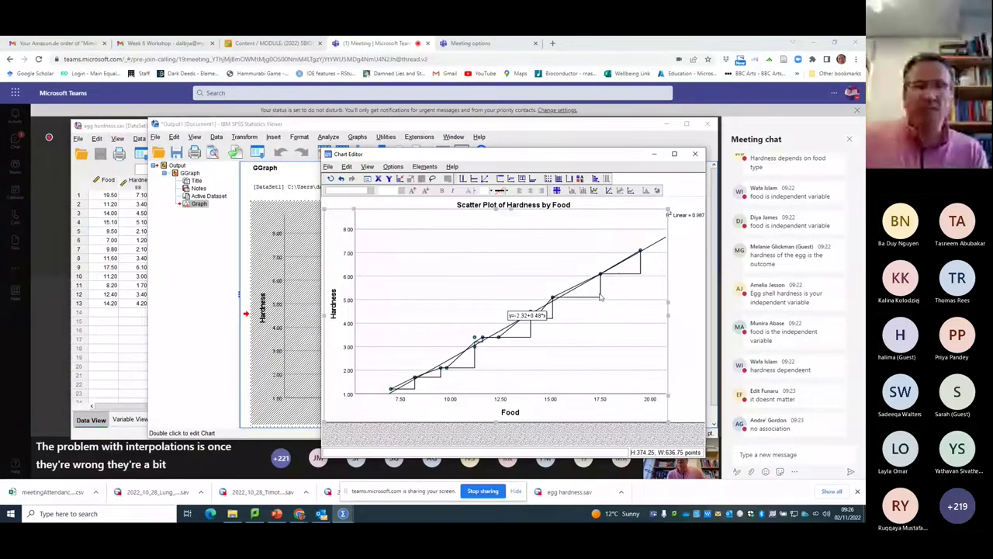
left_click(599, 299)
double_click(600, 300)
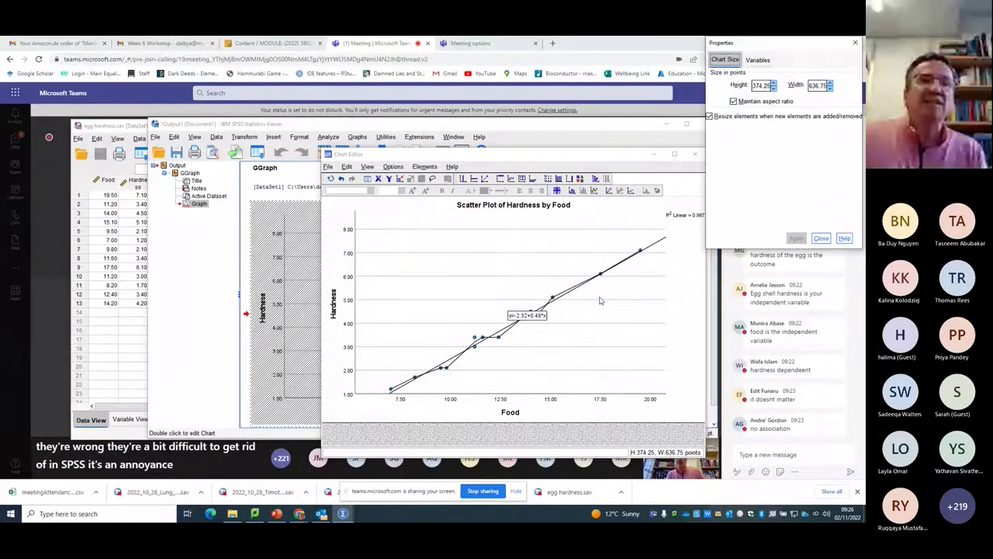
left_click(555, 297)
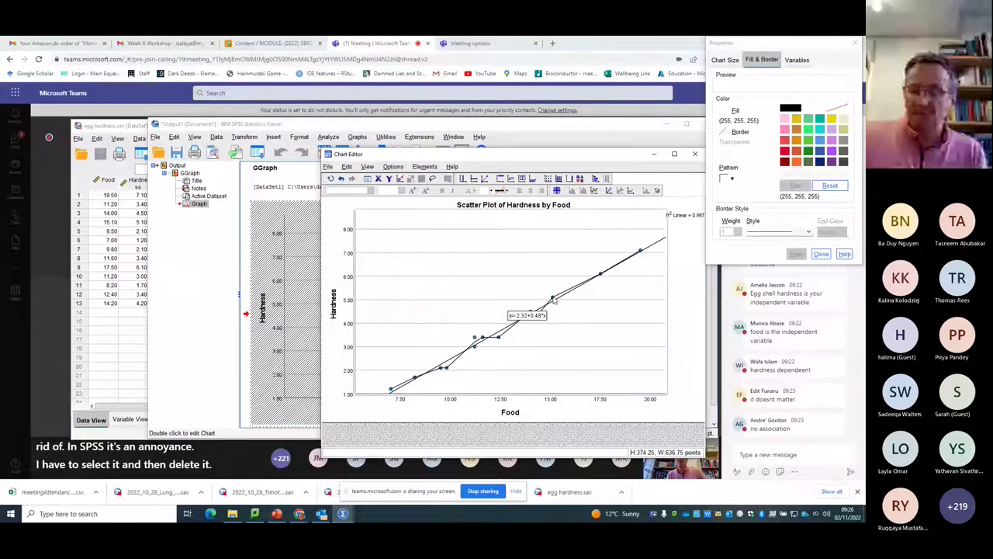
left_click(556, 297)
key("Delete")
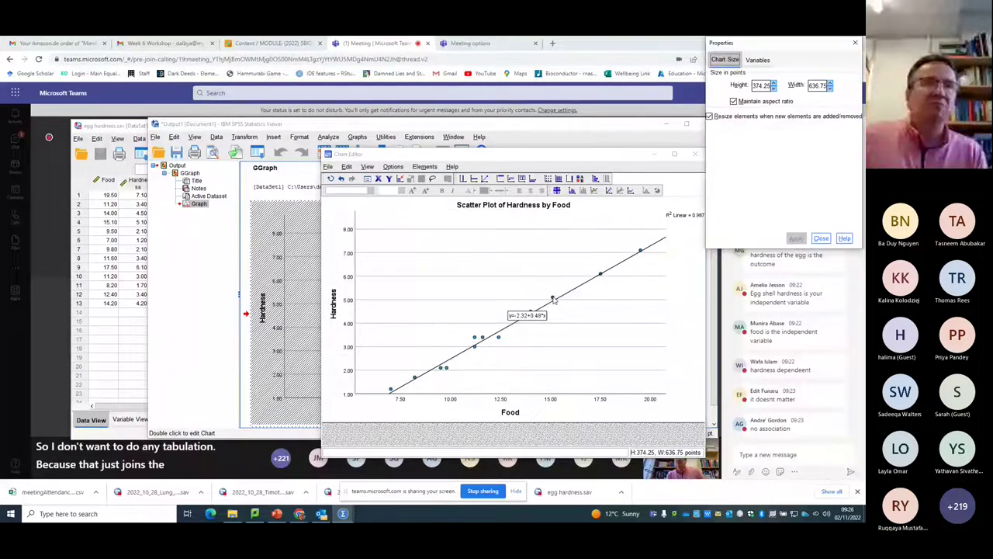
left_click(820, 238)
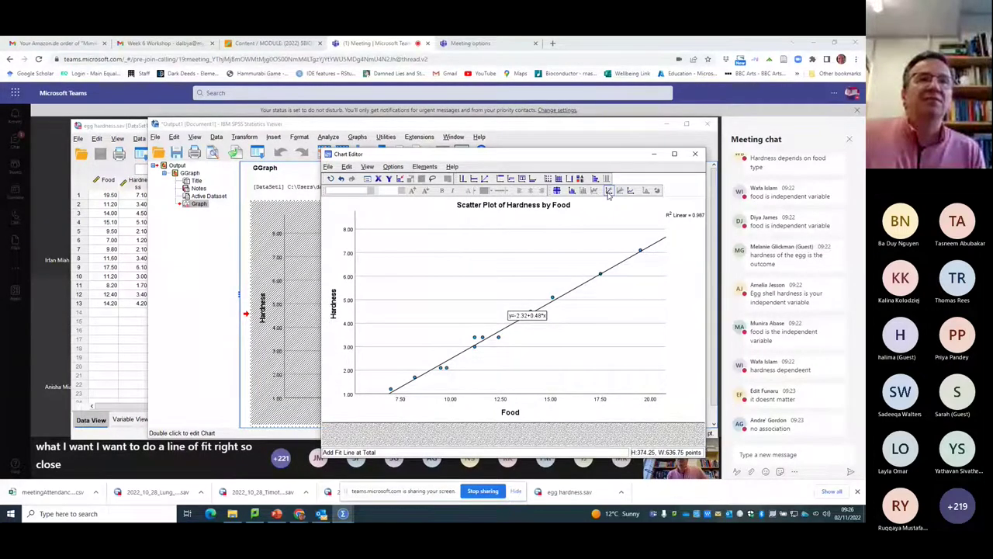
Step: Add further fit lines at total to the scatter plot and apply the Linear fit method to the quadratic one
left_click(609, 195)
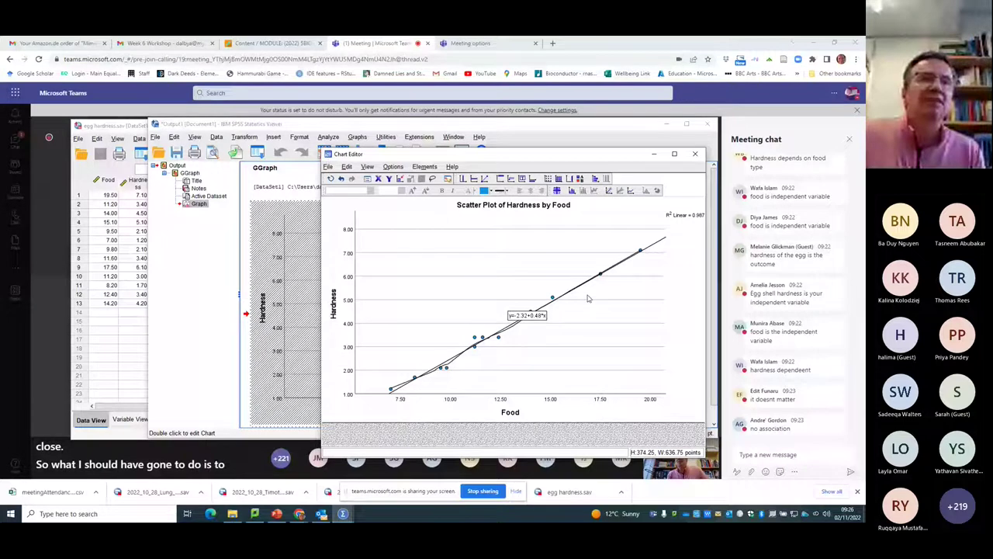
left_click(610, 194)
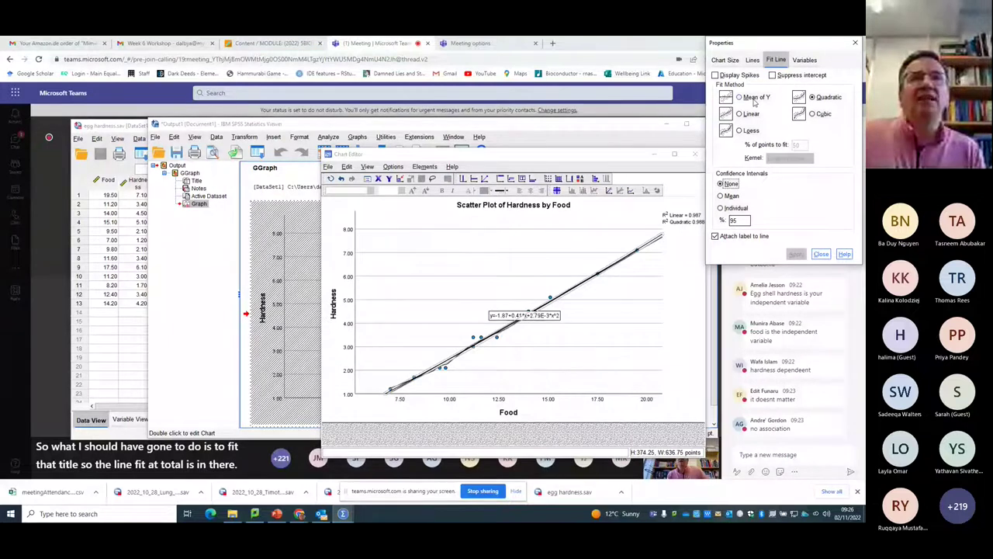
left_click(741, 114)
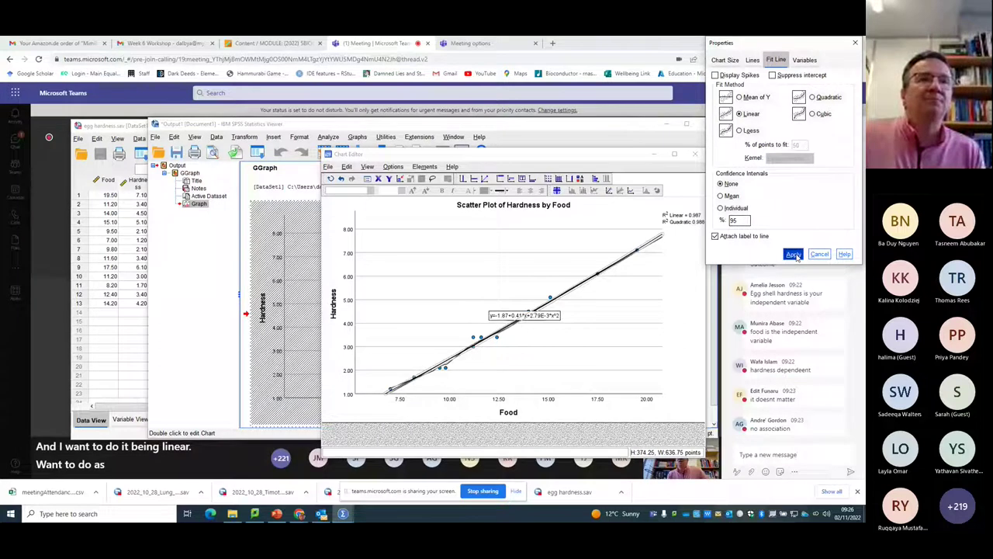
left_click(793, 254)
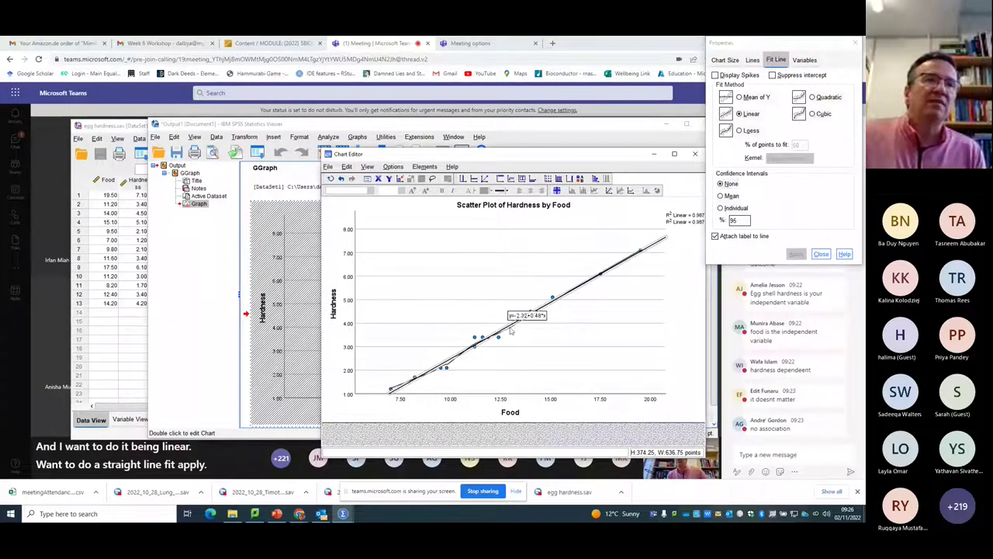
Step: Delete the surplus linear and Loess fit lines from the chart and dismiss the properties window
key("alt+o")
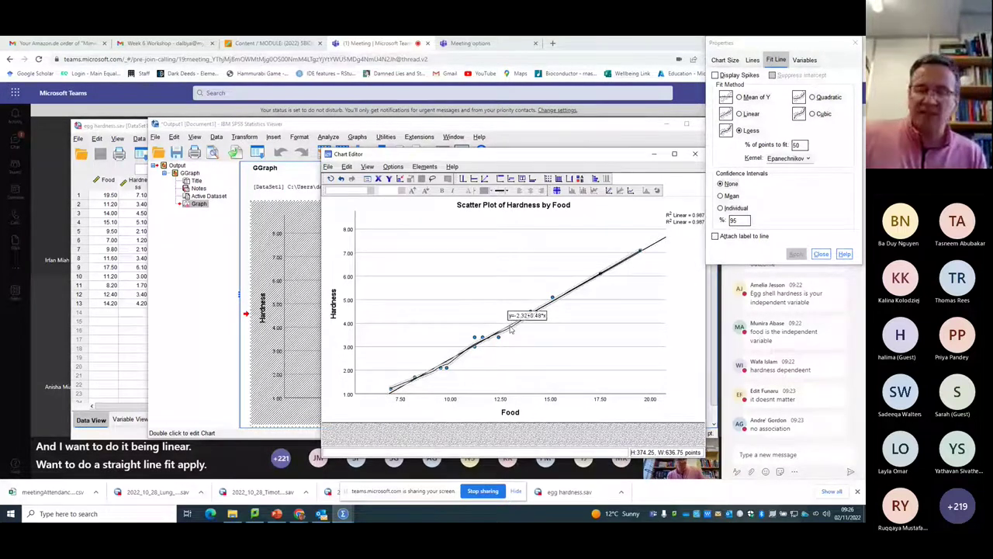
left_click(510, 330)
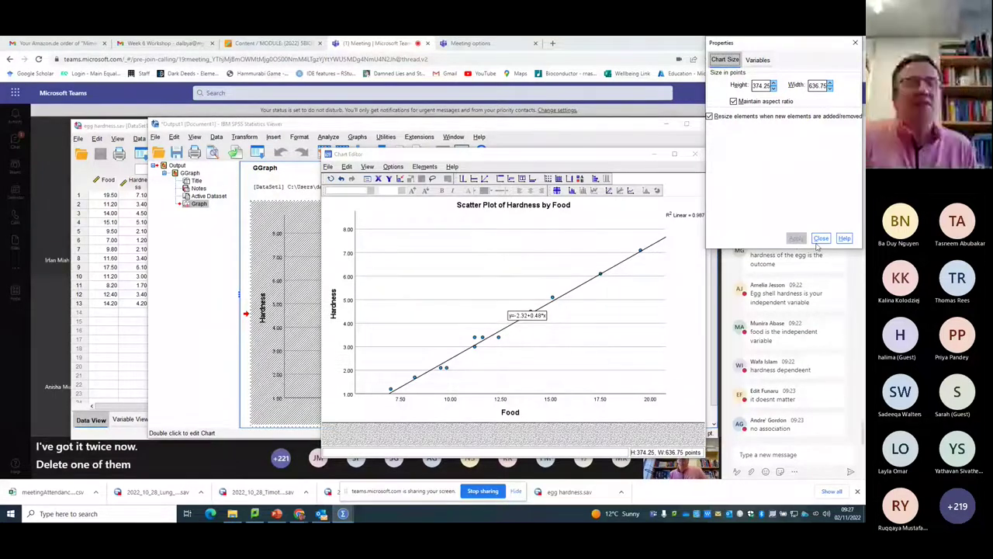
left_click(674, 319)
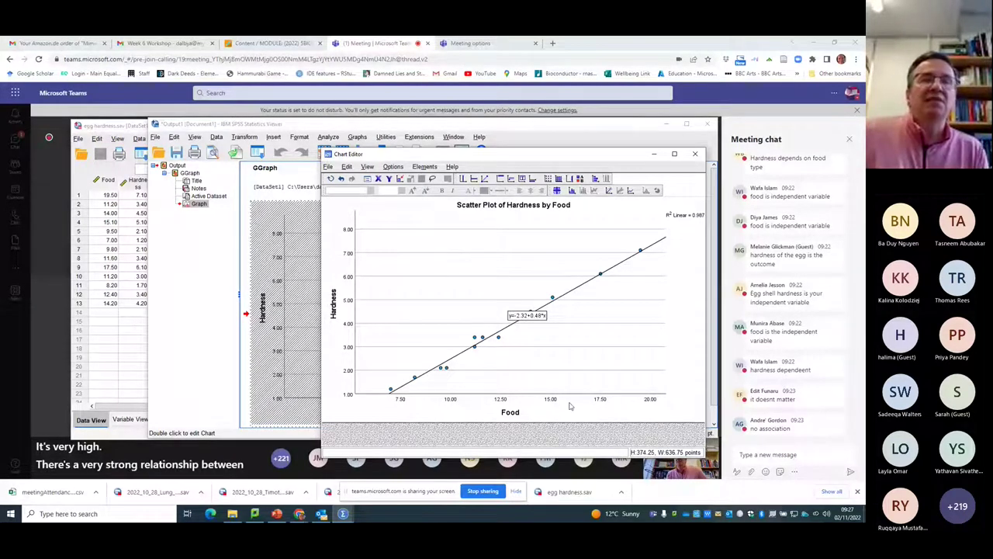
Step: Close the Chart Editor and bring the output viewer with the fitted scatter plot to the front
left_click(699, 157)
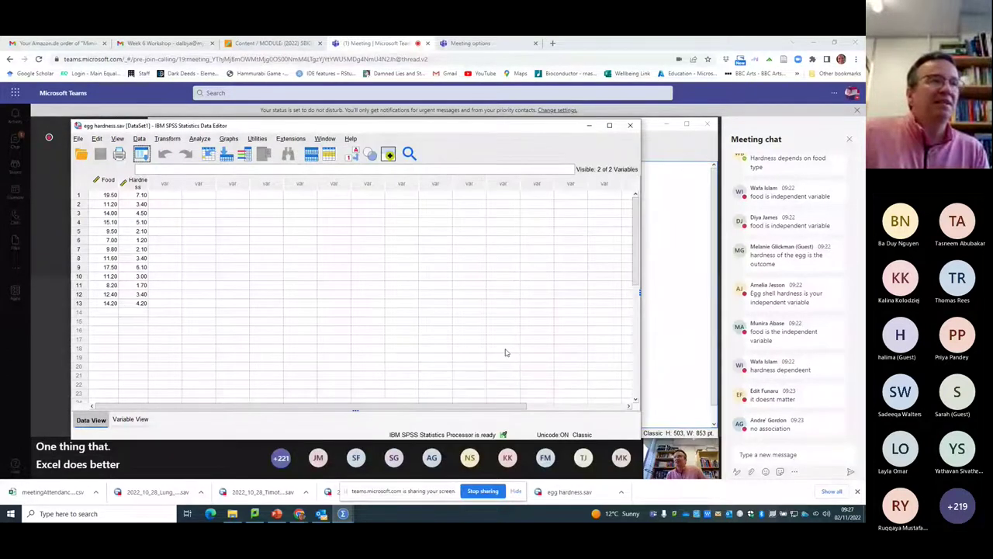
scroll(417, 349, "down", 4)
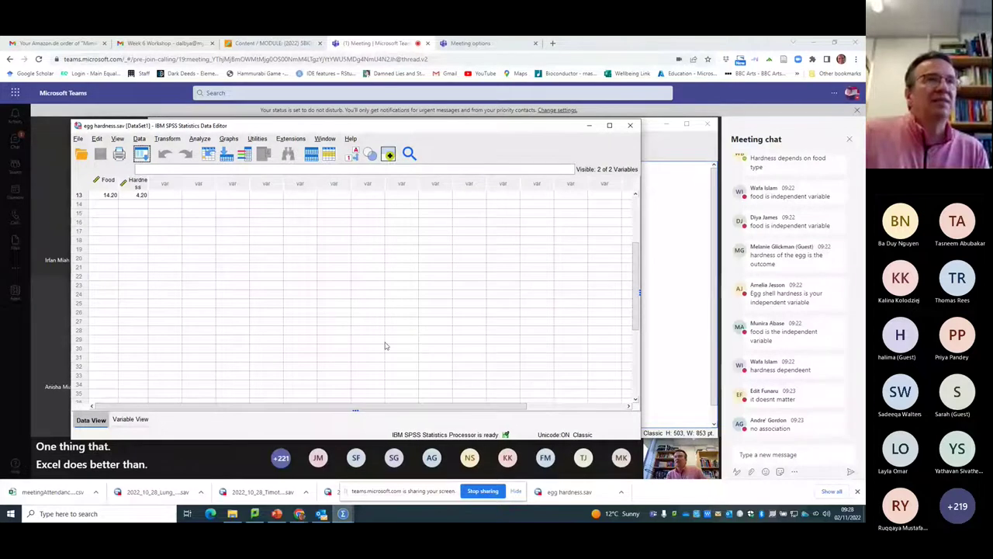
left_click(229, 138)
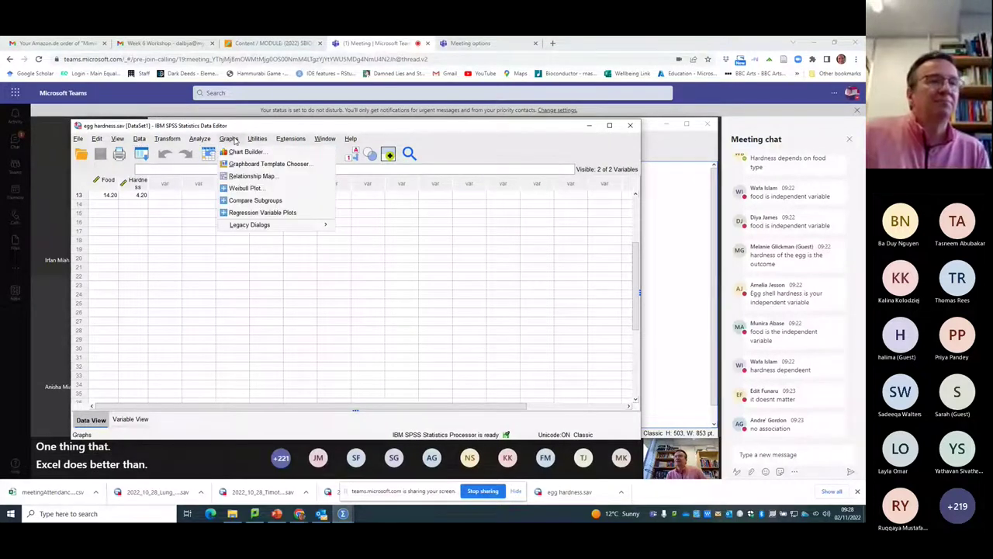
left_click(342, 513)
left_click(378, 494)
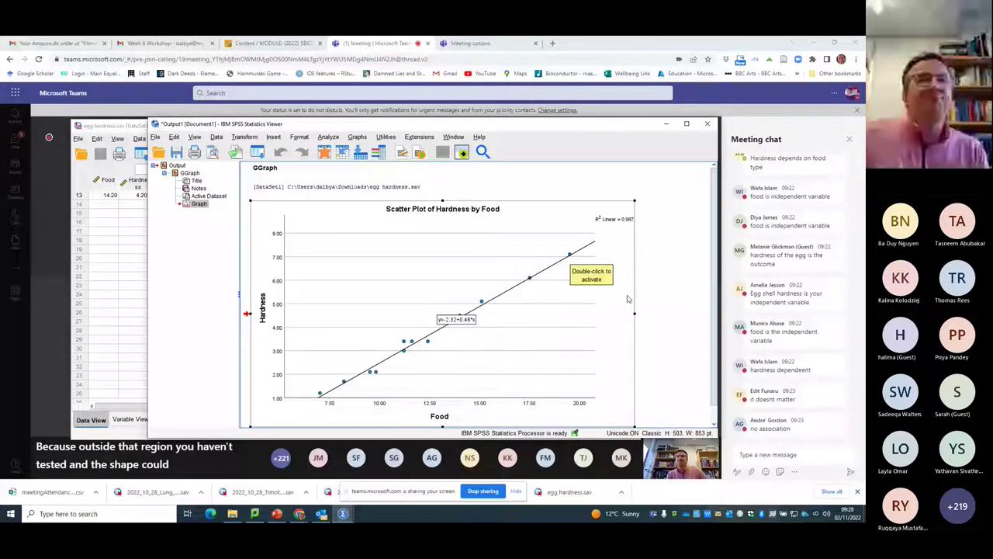
Step: Reopen the fitted scatter plot from the output in the Chart Editor
scroll(500, 339, "down", 1)
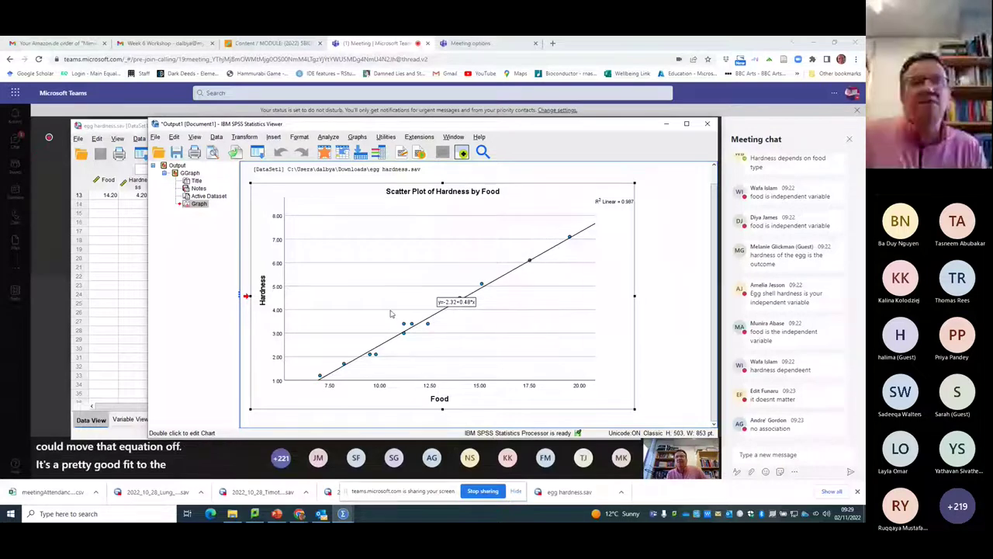
double_click(580, 245)
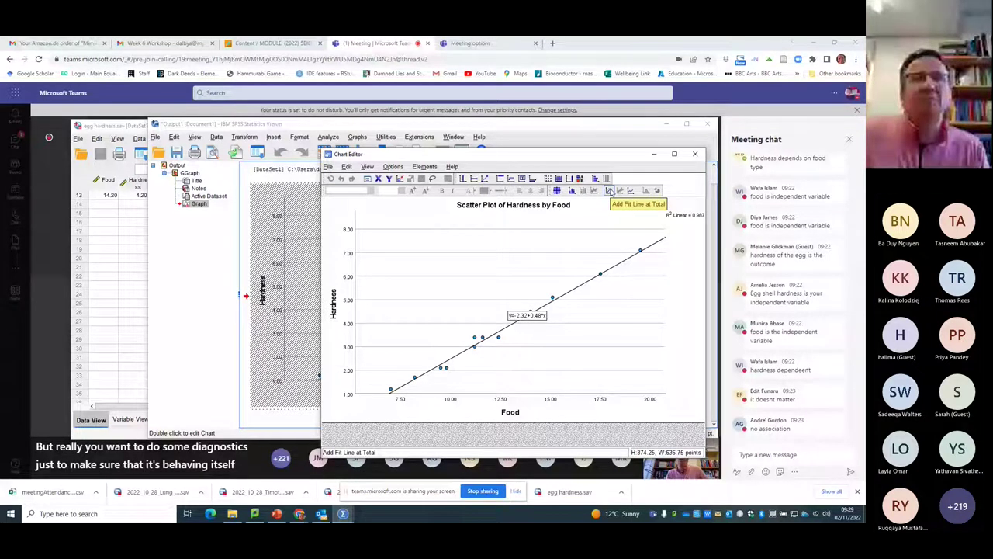
Step: Add a linear fit line with 95% mean confidence intervals to the scatter plot and close the Chart Editor
left_click(610, 192)
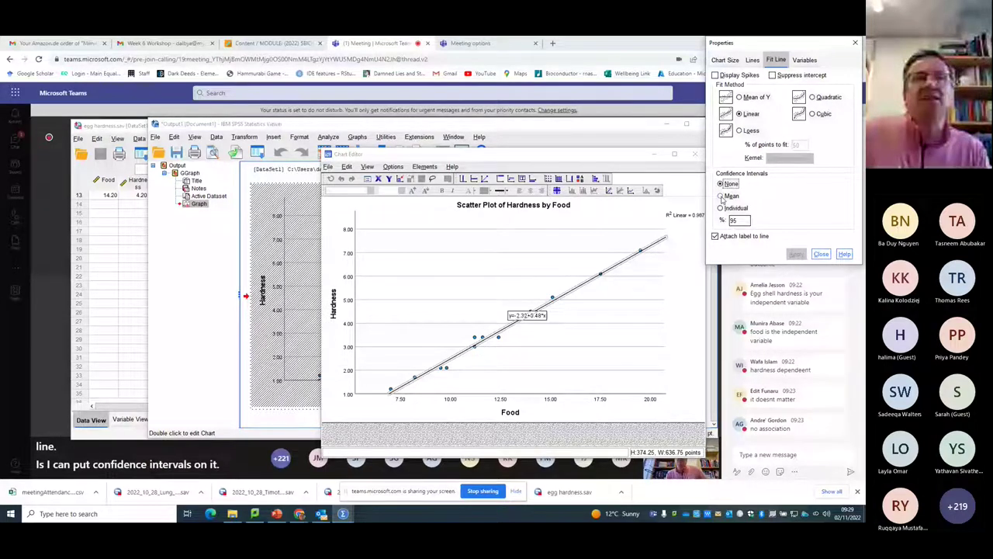
left_click(721, 196)
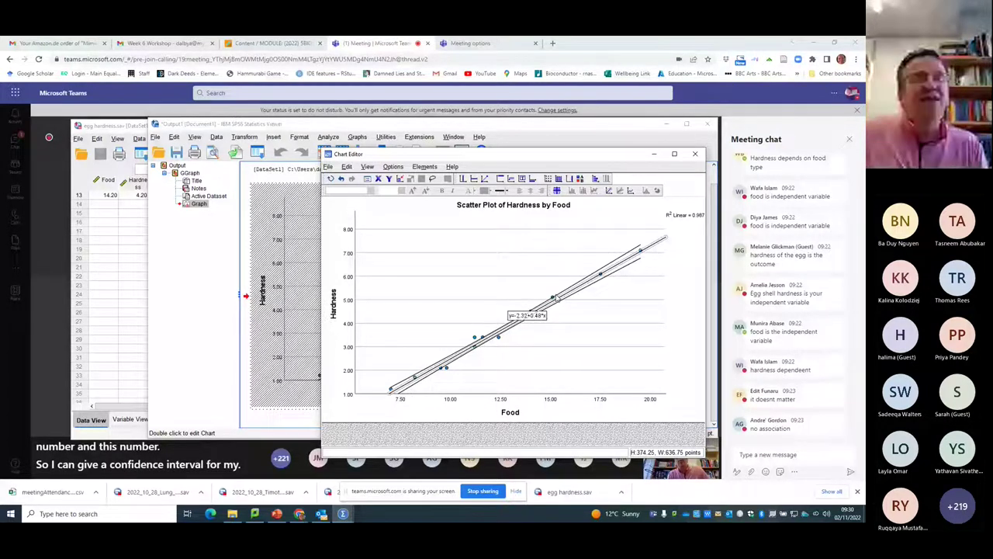
left_click(696, 156)
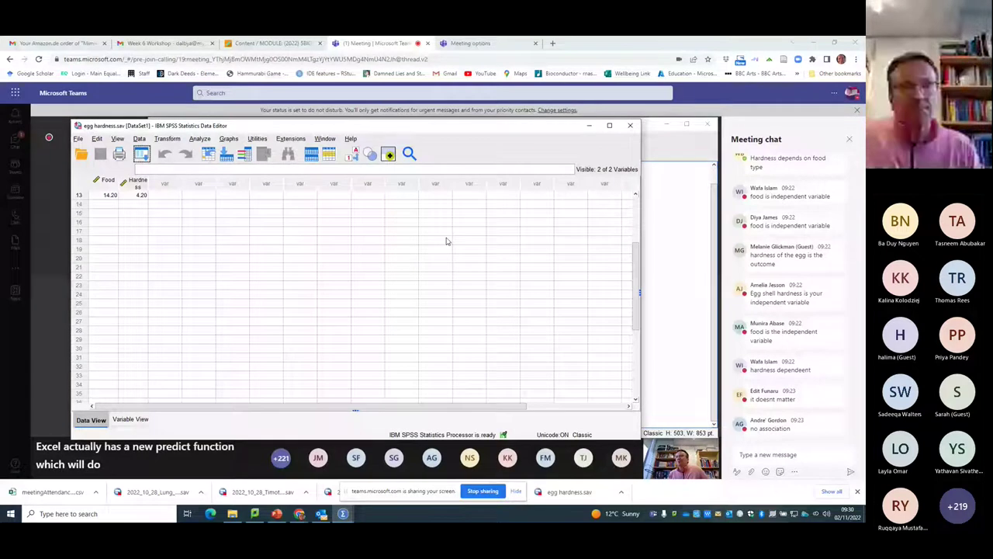
Step: Set up a linear regression on the egg hardness data with Hardness as the dependent and Food as the independent variable
scroll(285, 200, "up", 4)
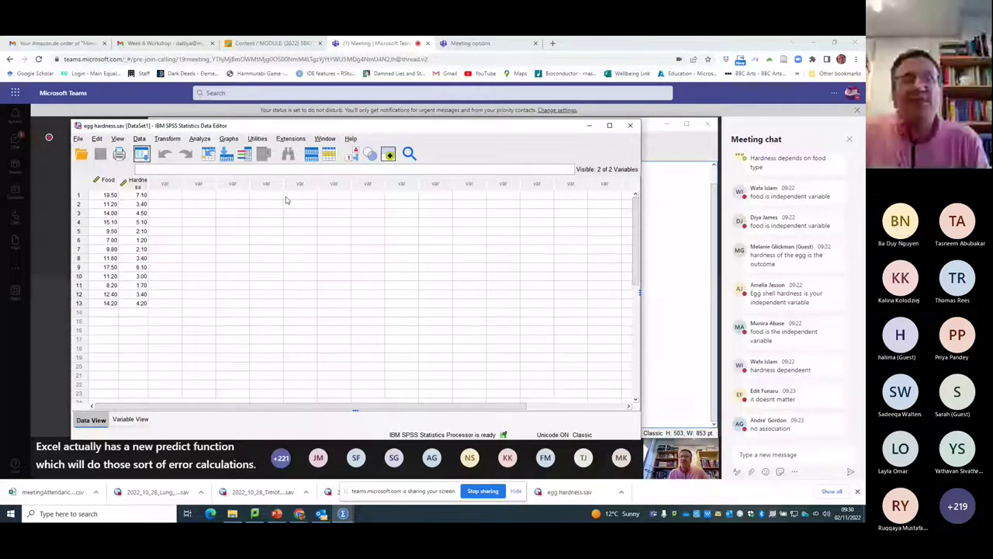
left_click(201, 138)
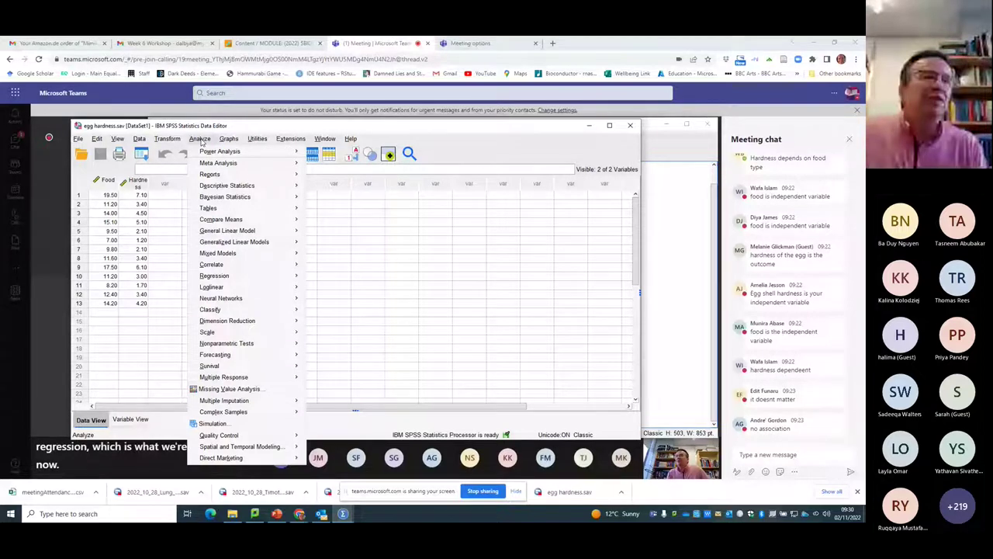
mouse_move(221, 276)
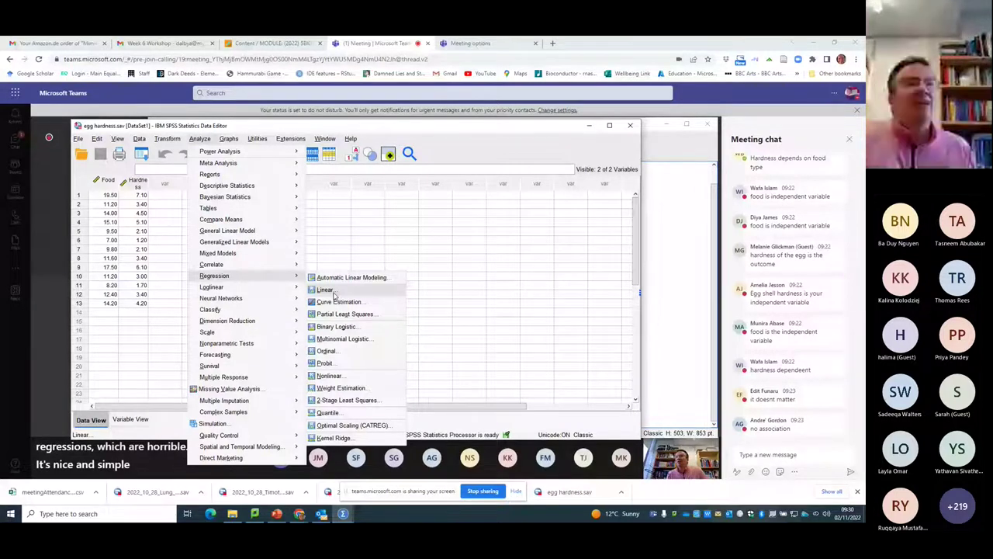
left_click(325, 289)
left_click_drag(384, 161, 382, 161)
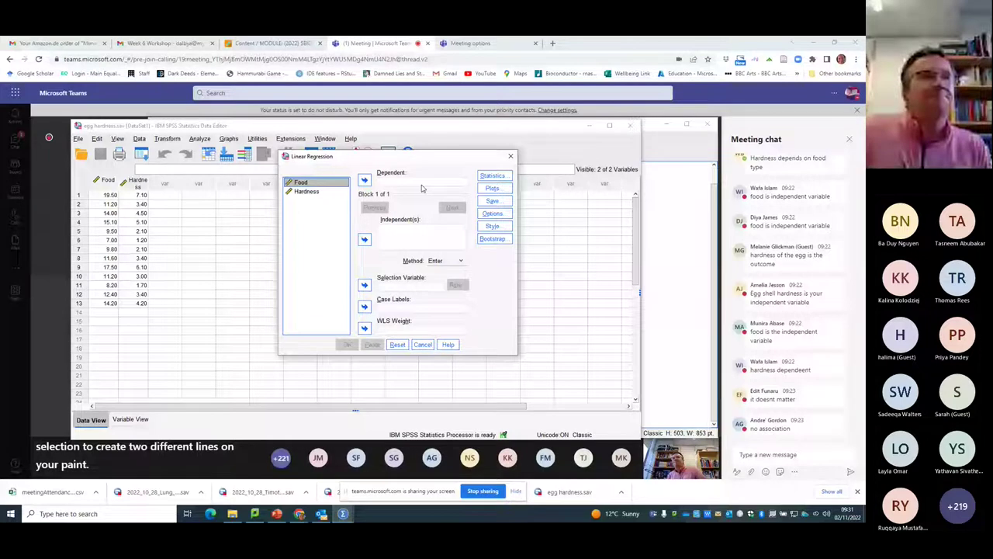
left_click(364, 181)
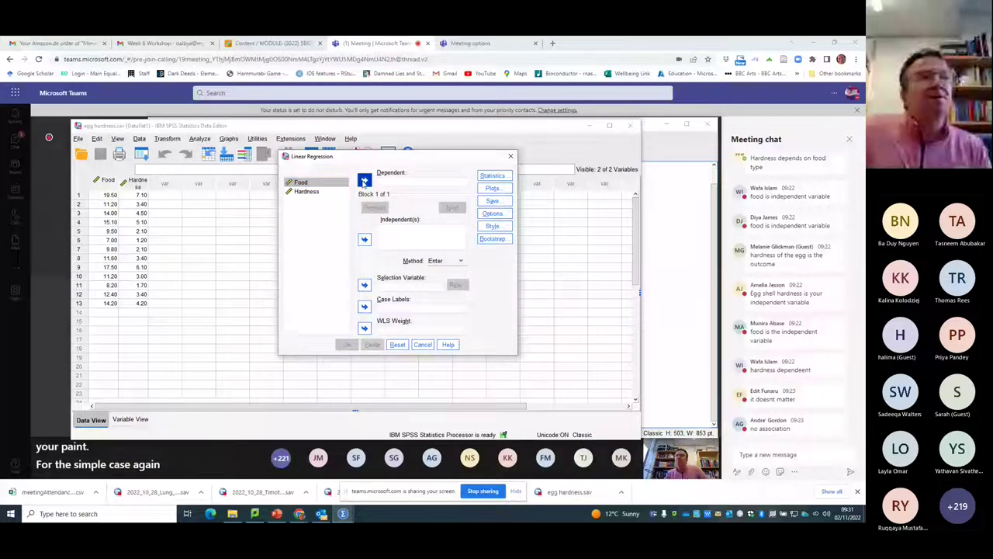
left_click(364, 181)
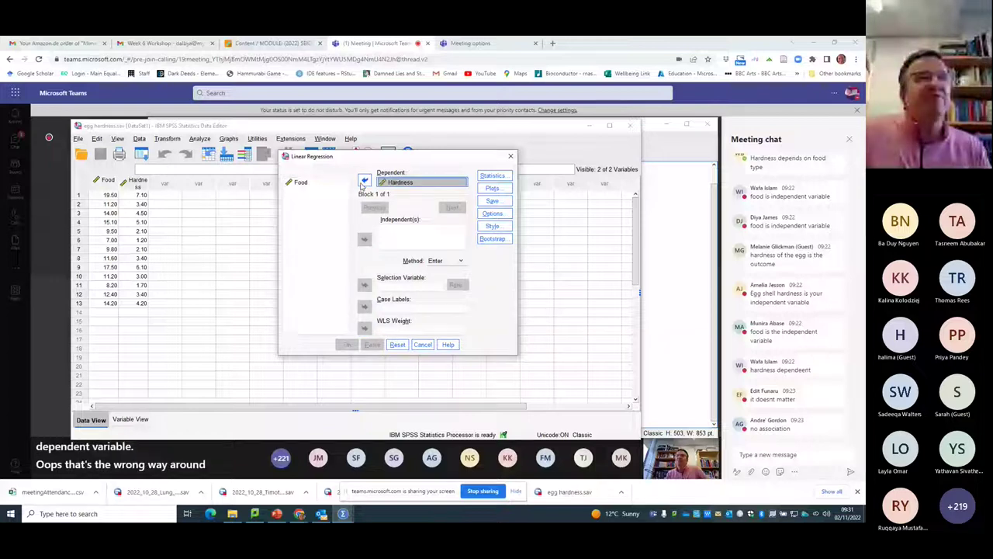
left_click(364, 239)
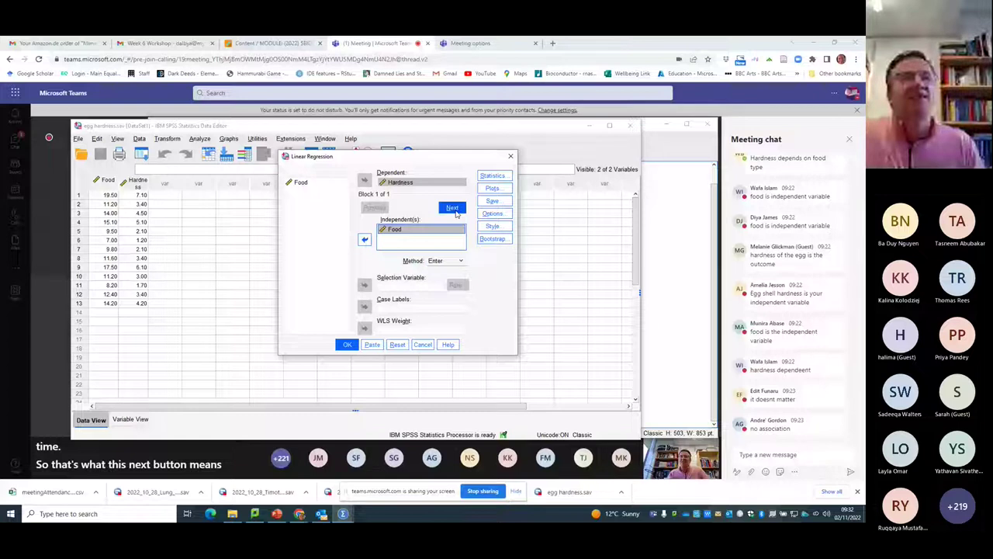
Step: Look through the available variable entry methods for the regression and keep Enter
left_click(460, 262)
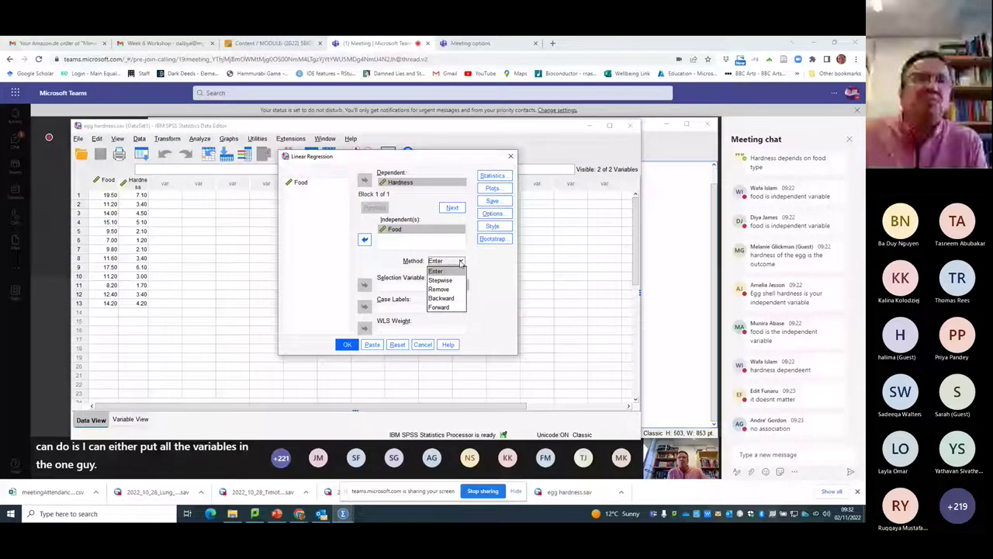
key("Down")
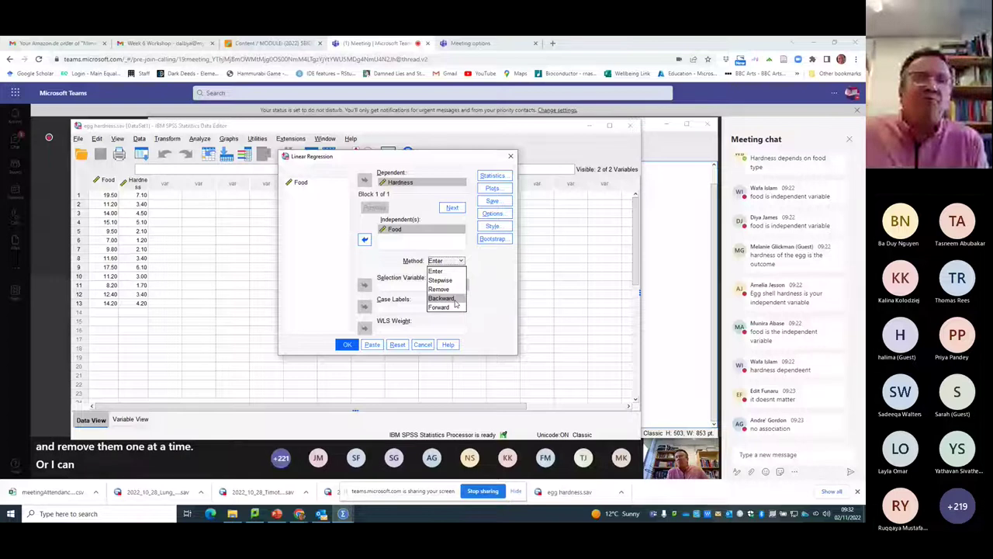
left_click(438, 263)
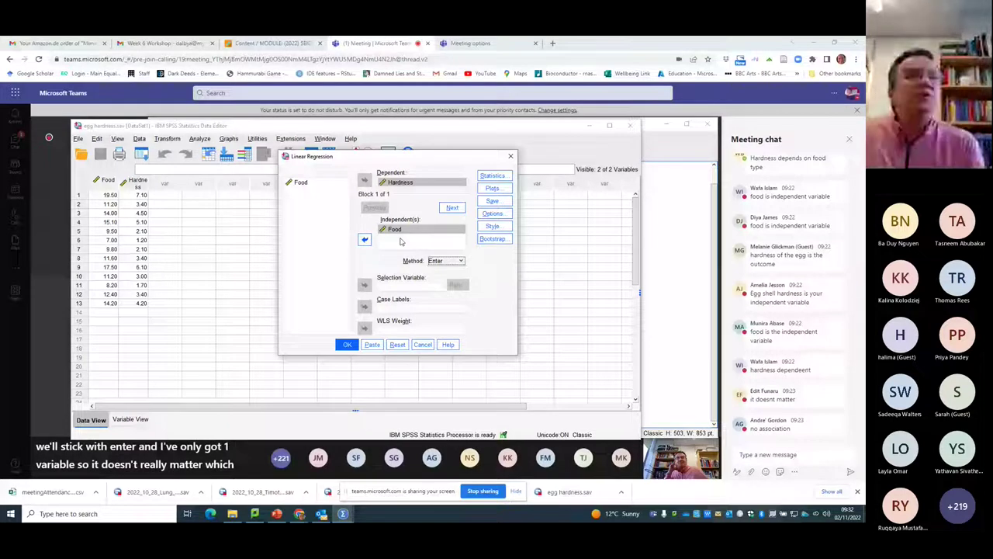
Step: Include confidence intervals for the coefficients in the regression statistics
left_click(493, 177)
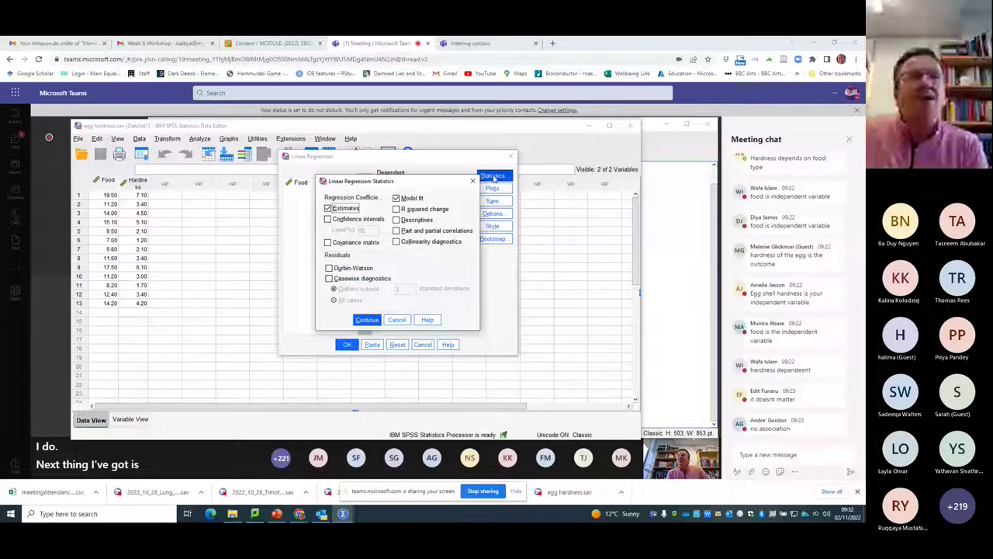
left_click(327, 219)
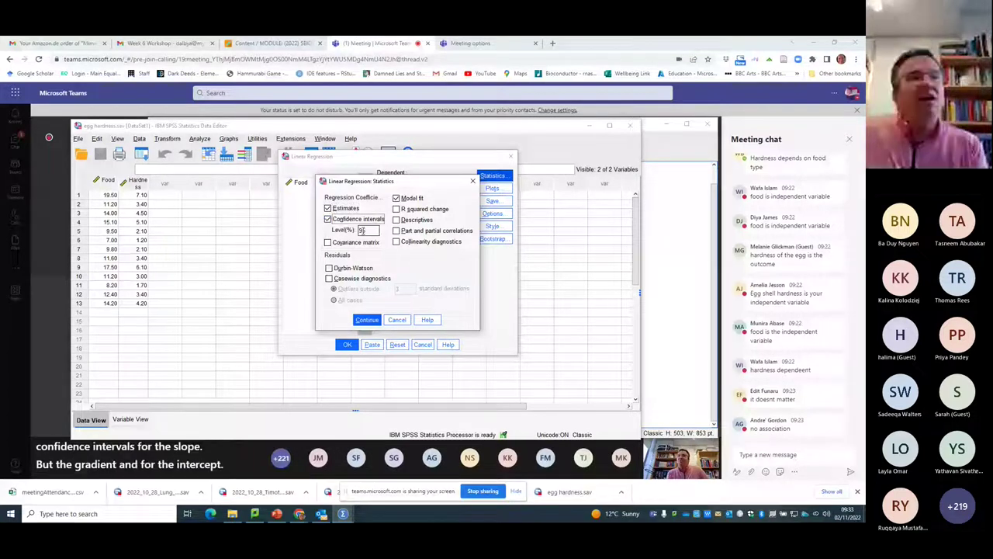
left_click(368, 322)
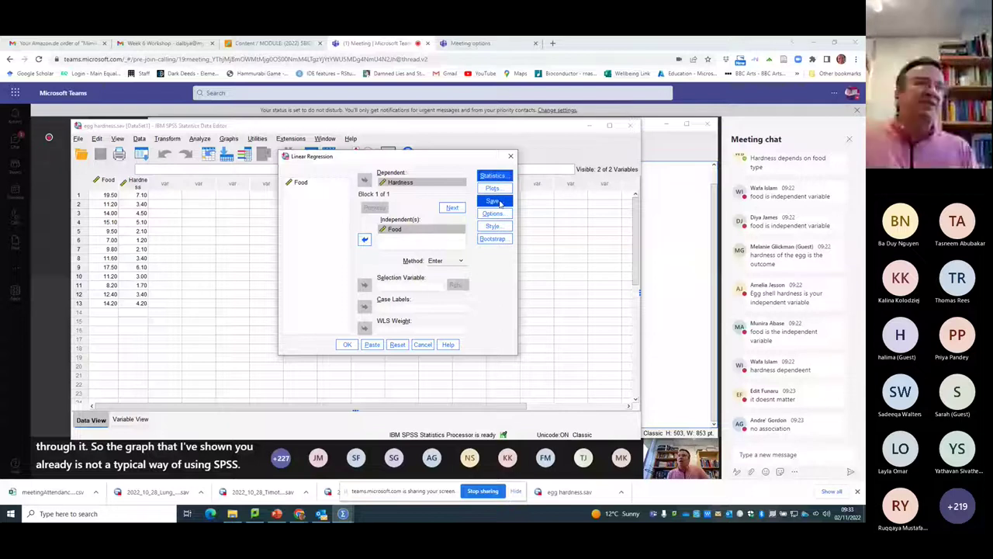
Step: Run the regression, saving unstandardized predicted values, unstandardized and standardized residuals, Cook's distances and leverage values
left_click(495, 201)
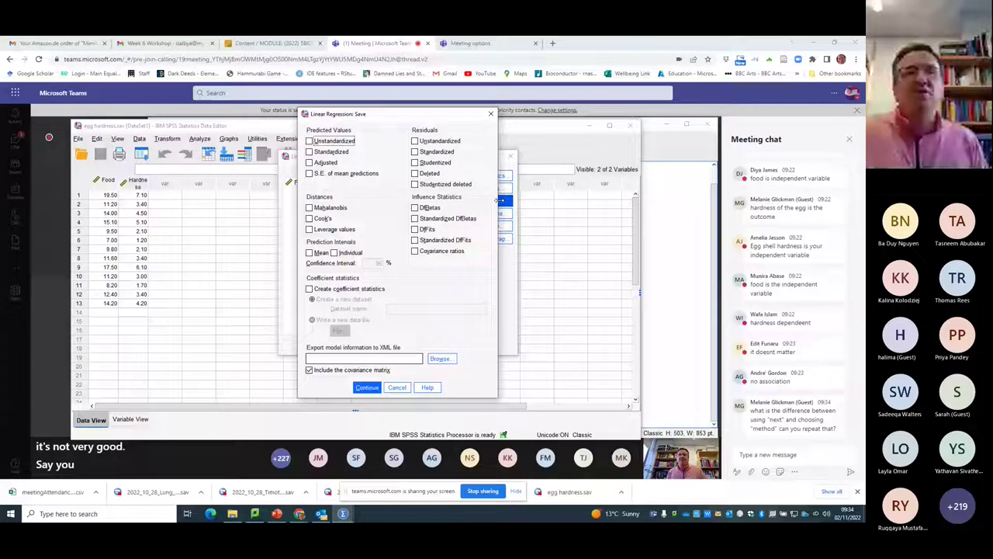
key("Escape")
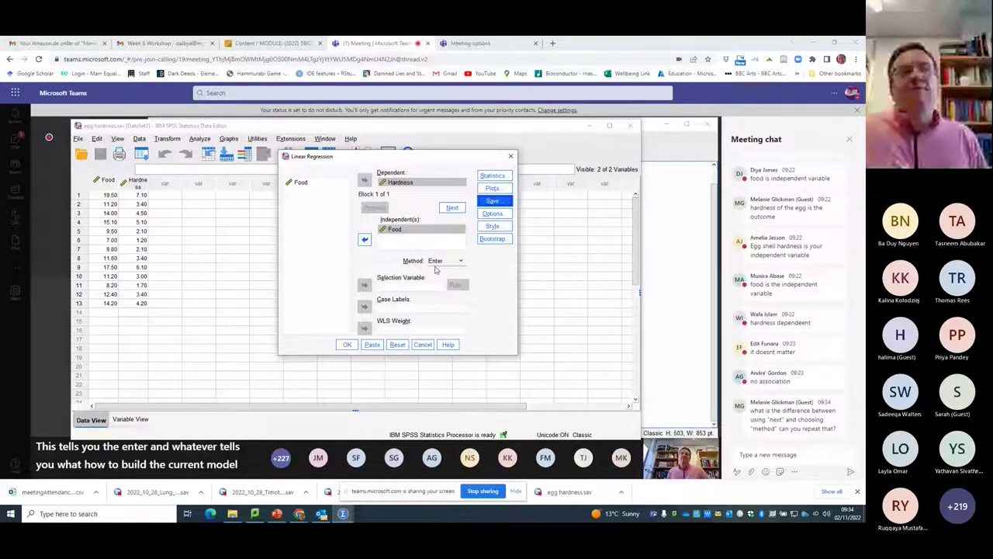
left_click(493, 202)
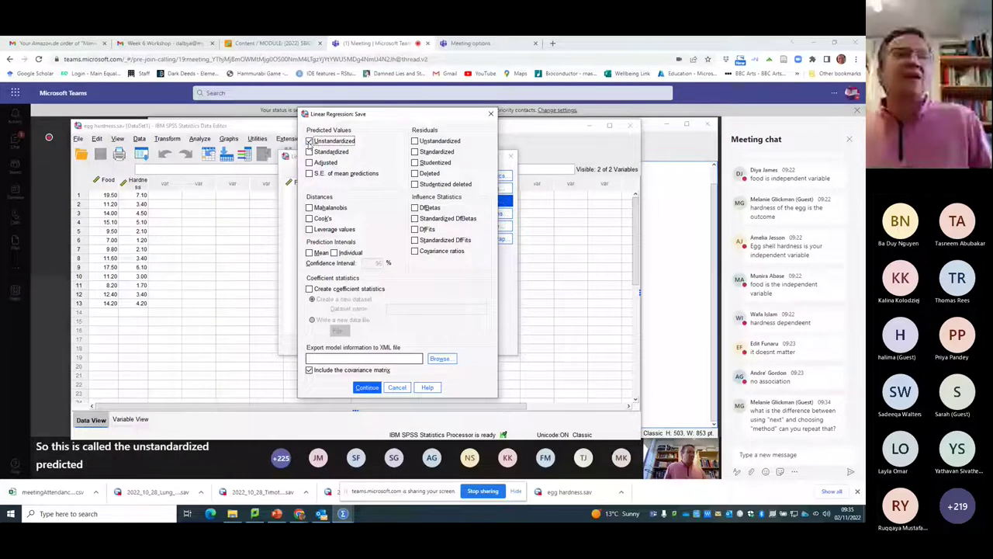
left_click(309, 141)
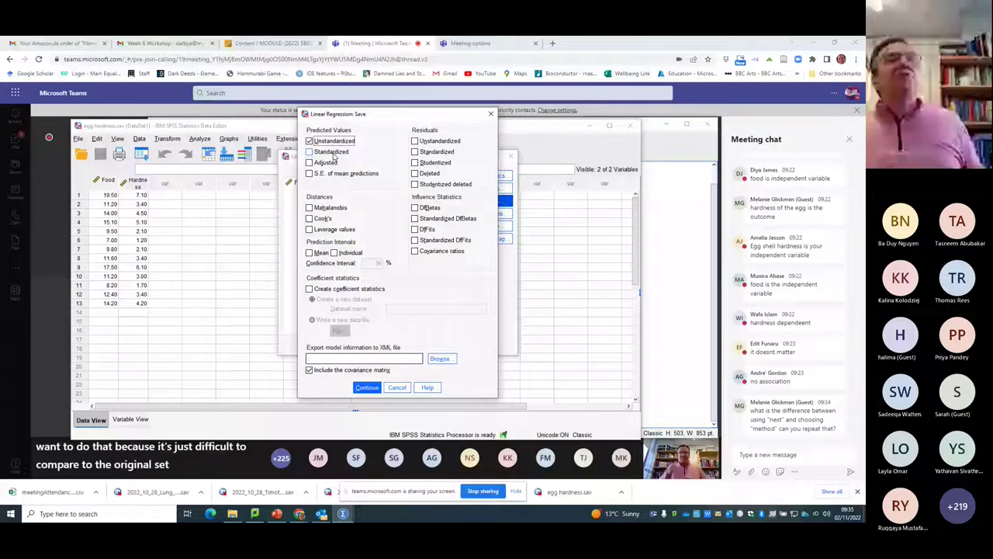
left_click(415, 141)
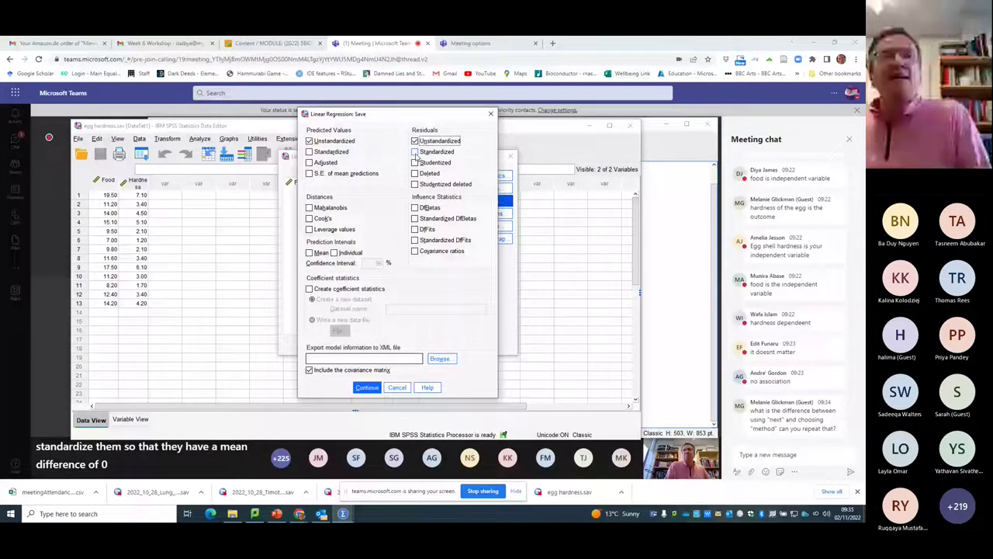
left_click(416, 153)
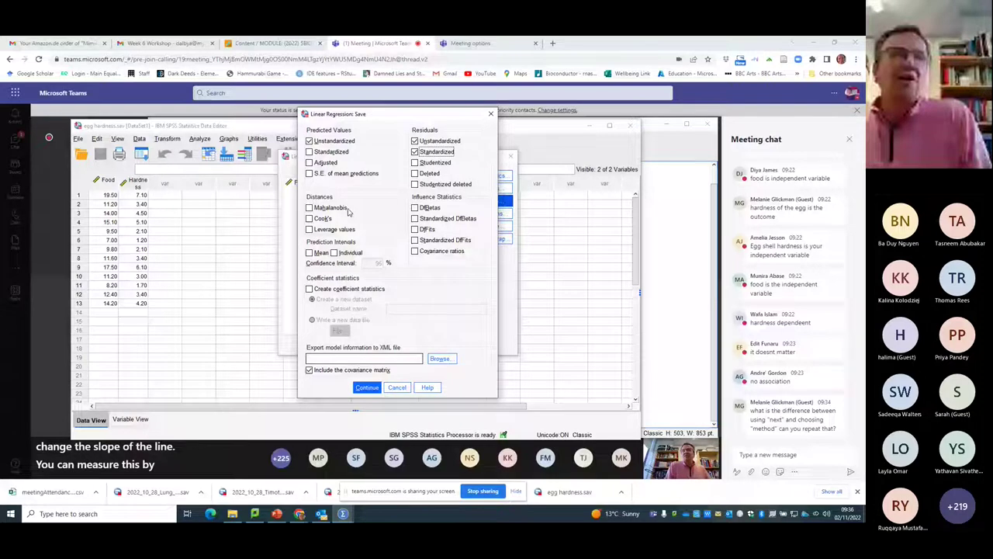
left_click(311, 219)
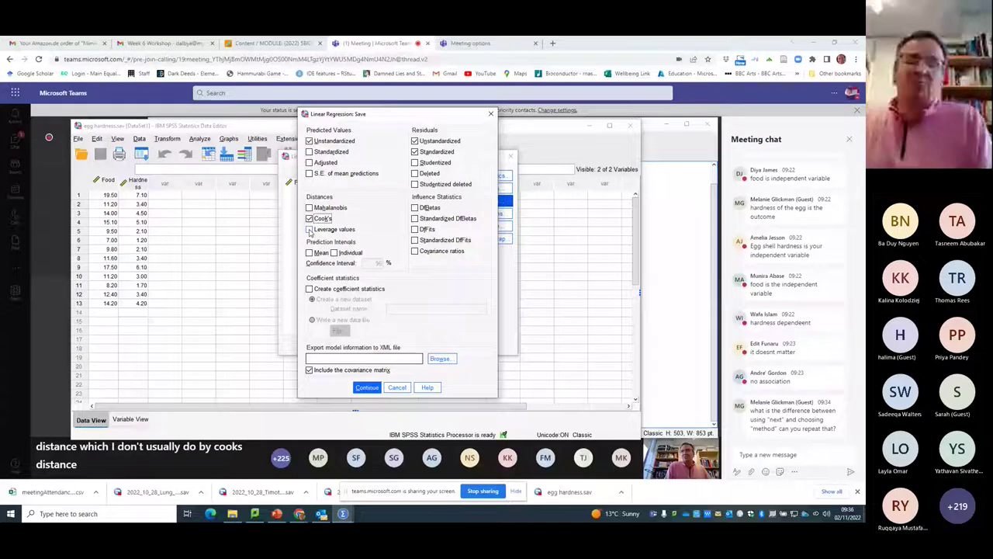
left_click(310, 230)
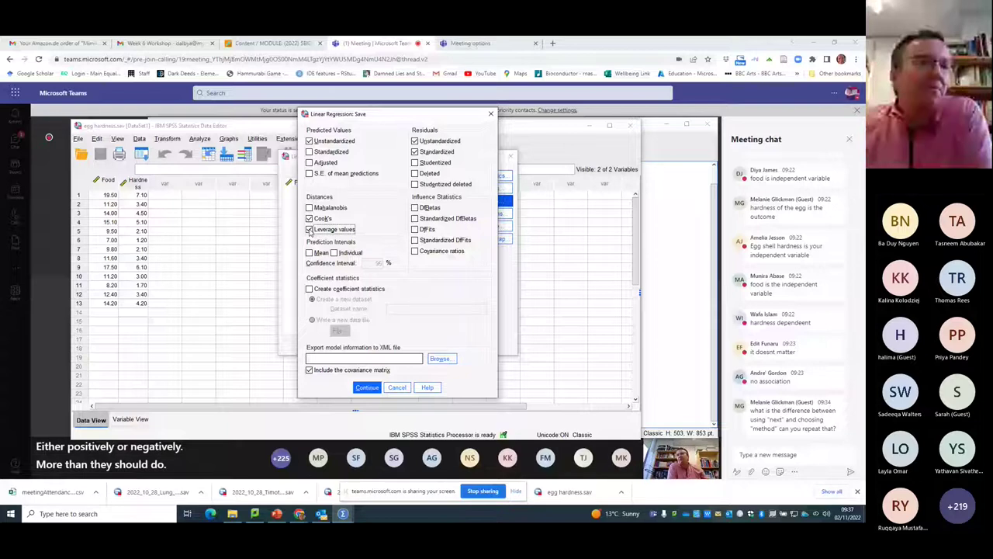
left_click(310, 230)
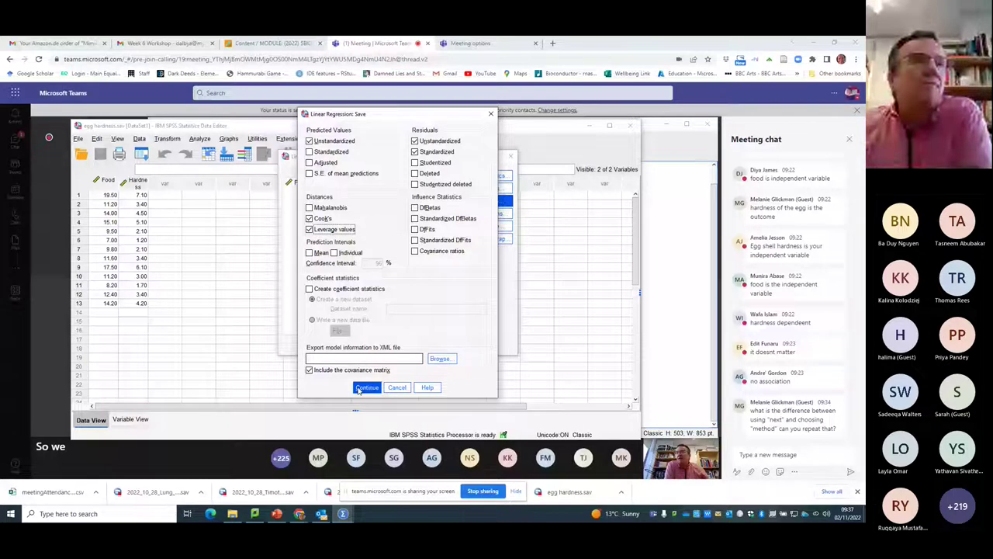
left_click(365, 387)
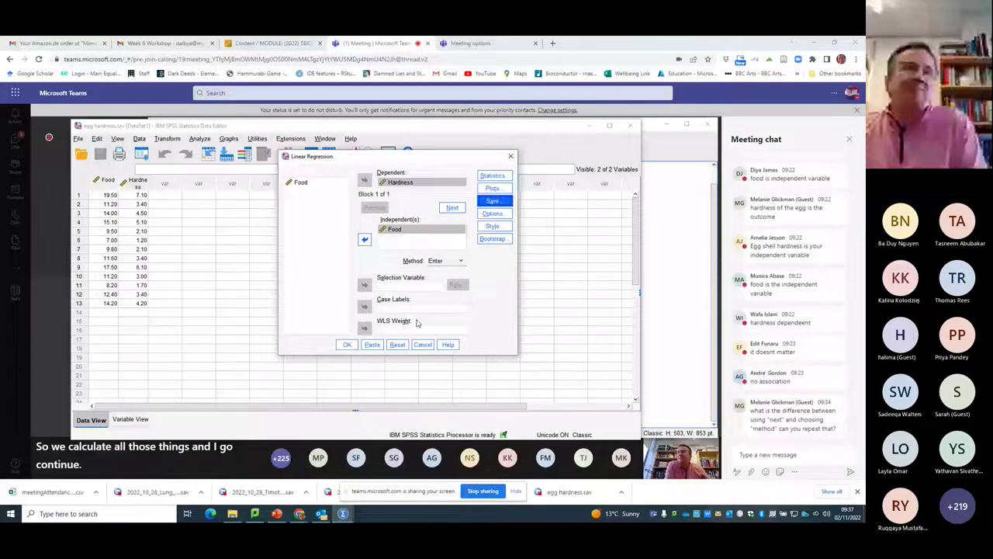
left_click(347, 344)
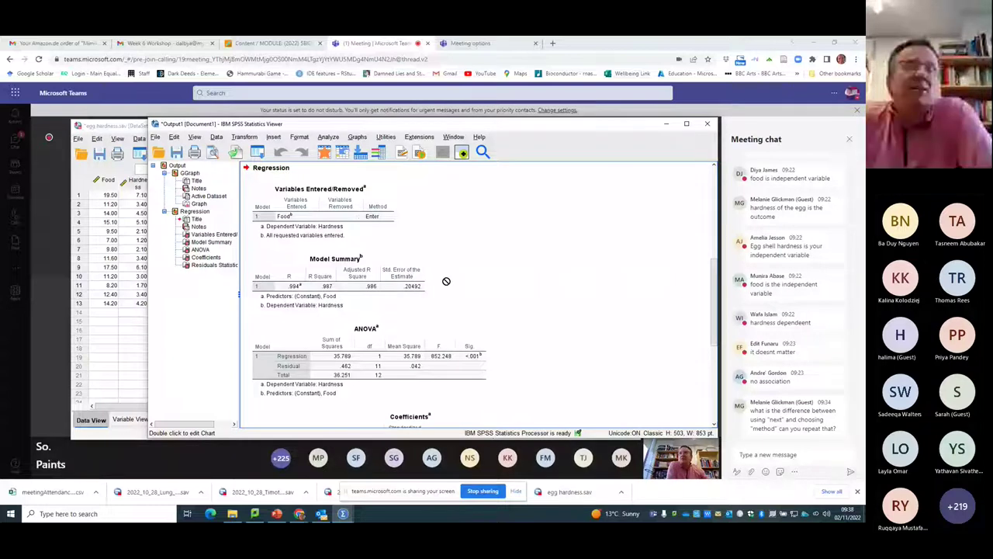
Step: Examine the regression's variables entered, model summary, ANOVA and coefficients tables, and compare the coefficients with the scatter plot's line equation
left_click(322, 232)
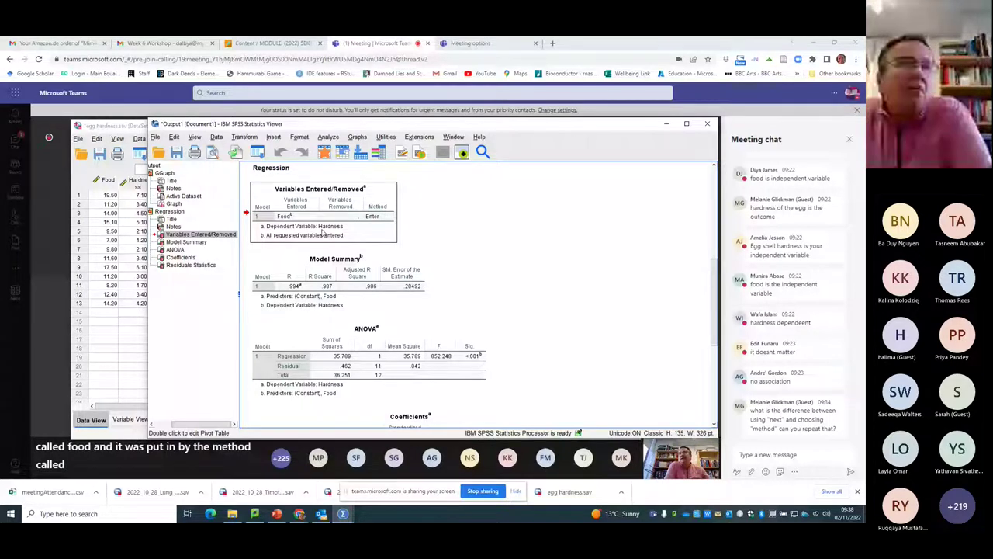
left_click(332, 299)
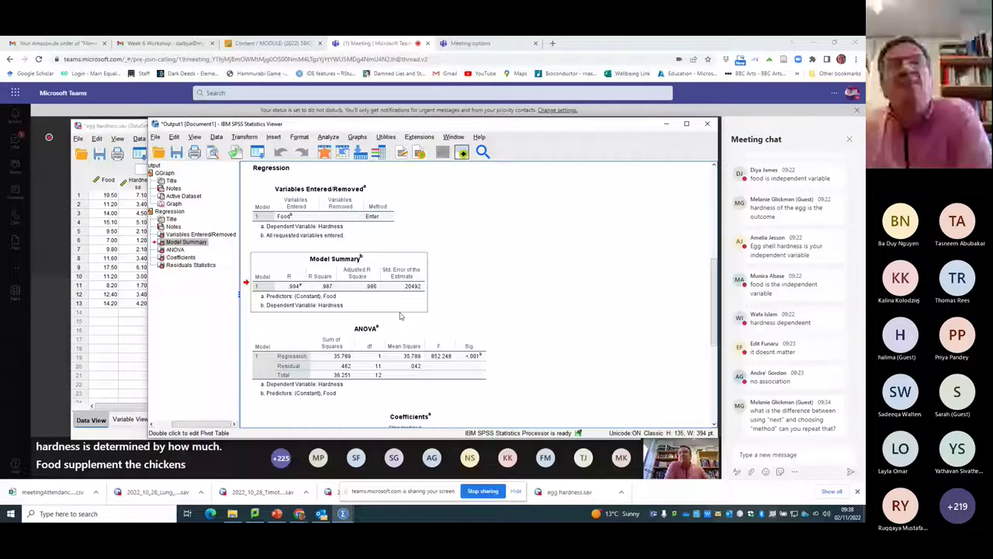
scroll(401, 315, "down", 1)
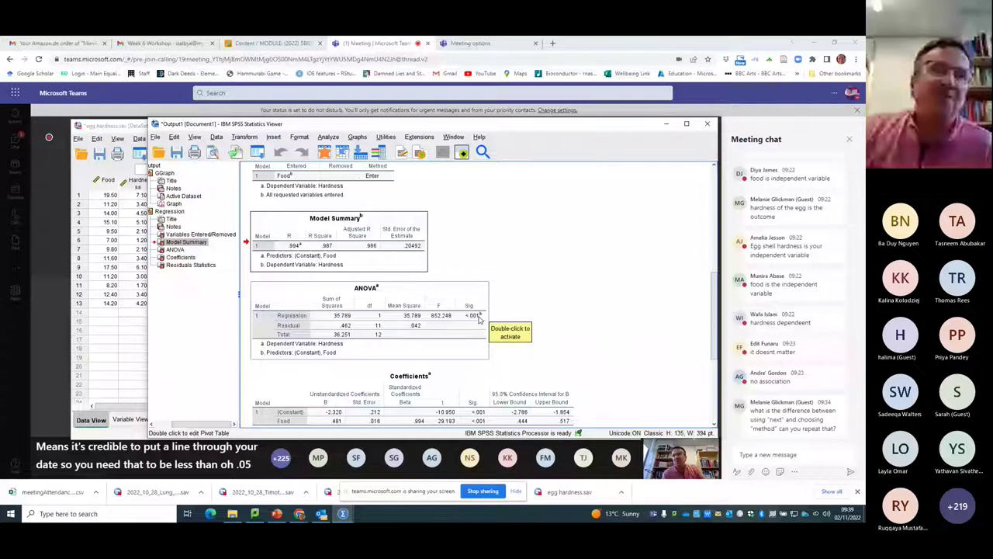
scroll(411, 366, "down", 1)
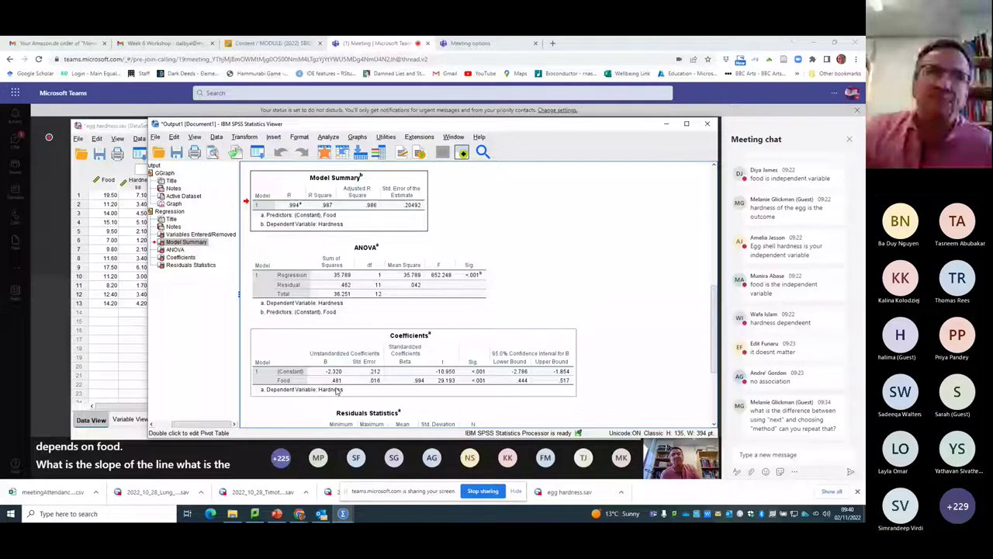
scroll(478, 364, "up", 2)
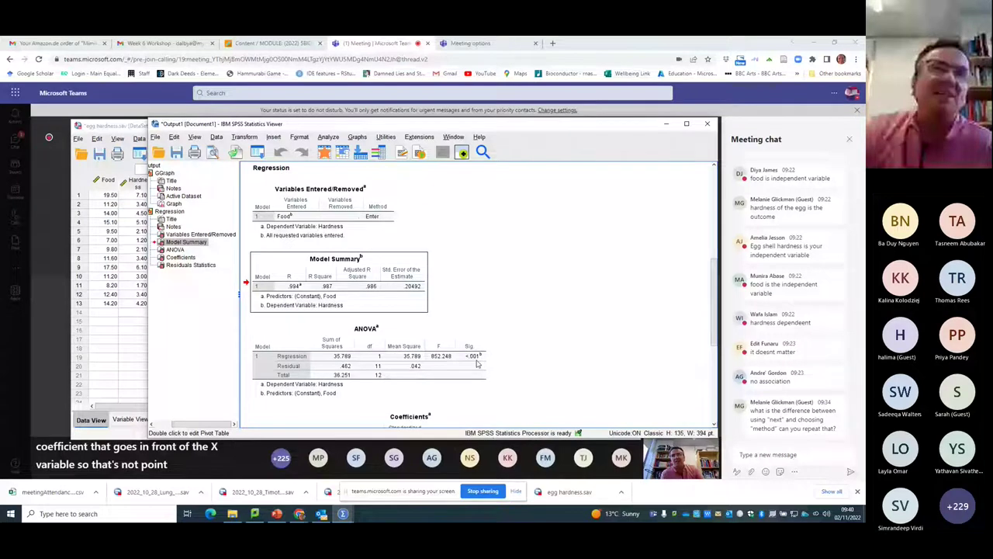
scroll(458, 264, "up", 5)
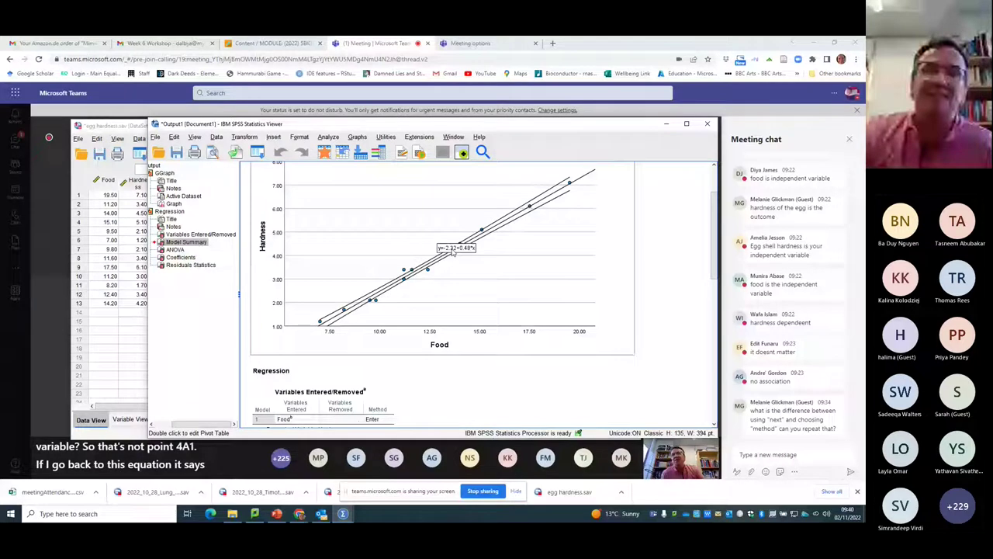
scroll(306, 374, "down", 5)
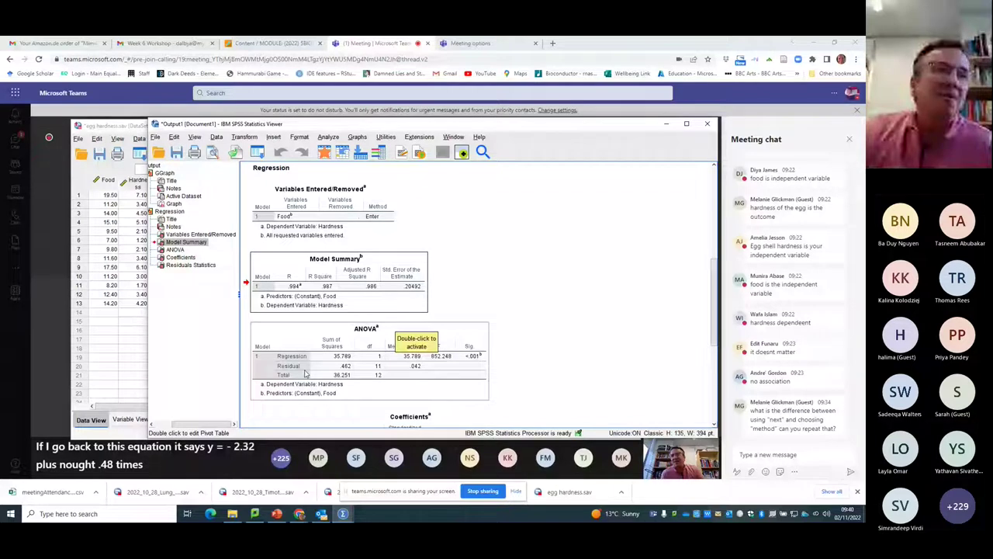
scroll(306, 374, "down", 3)
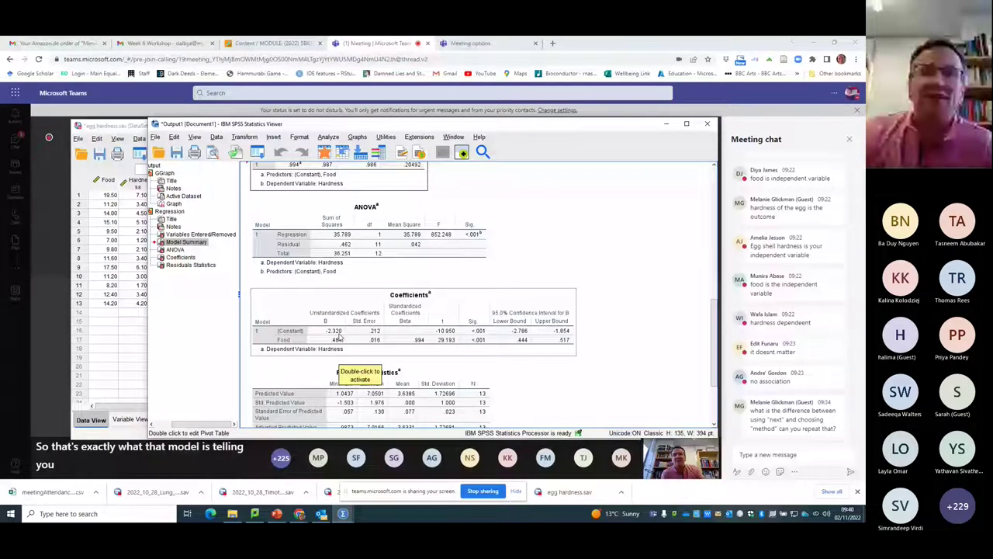
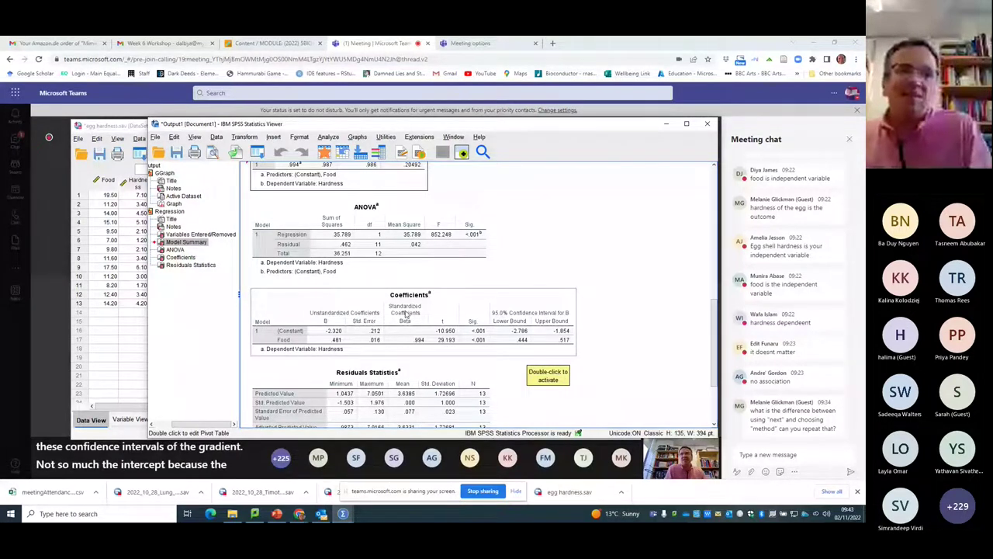
Step: Examine where the fitted line on the hardness scatter plot would meet zero food, then read the coefficients and residuals statistics tables
scroll(405, 313, "up", 3)
scroll(405, 313, "up", 3)
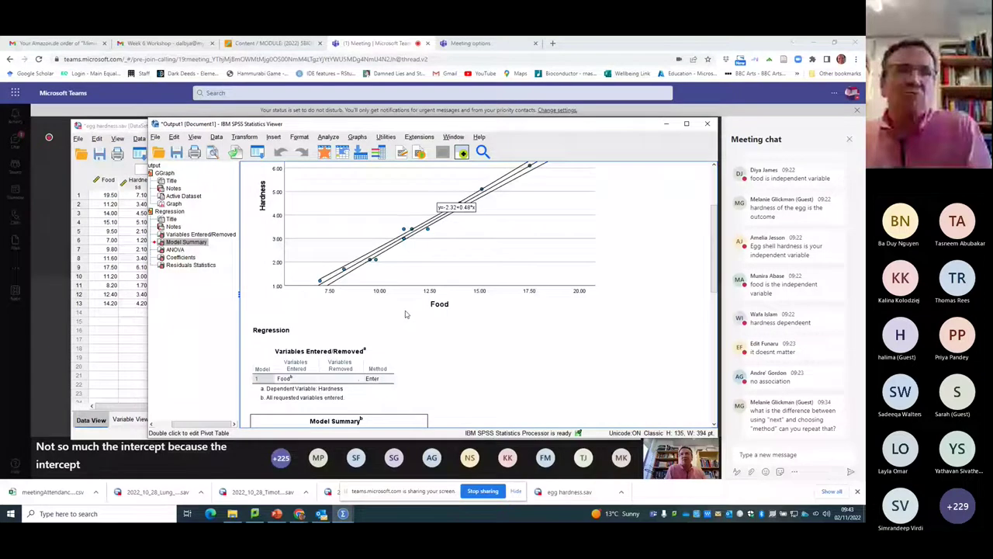
scroll(388, 322, "up", 1)
left_click(373, 332)
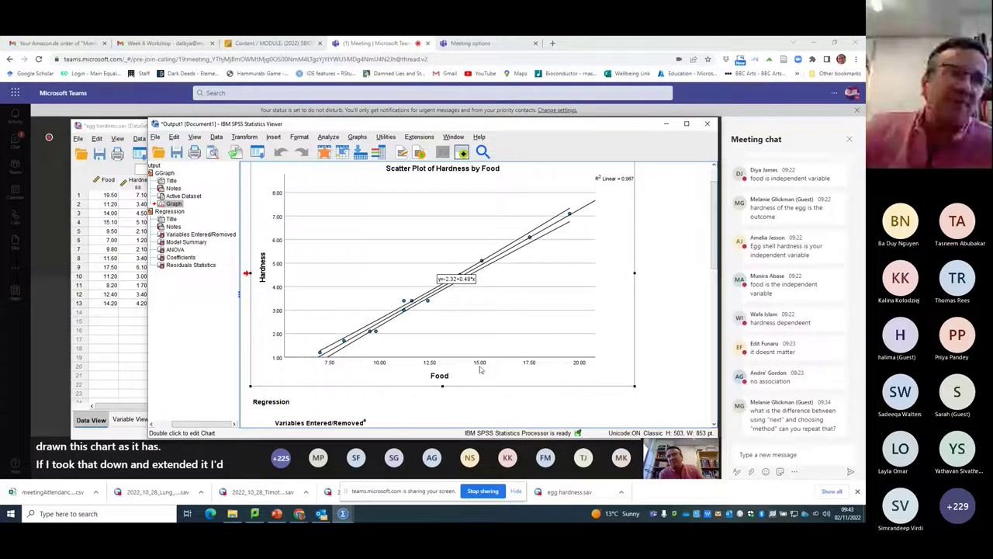
left_click_drag(277, 379, 272, 396)
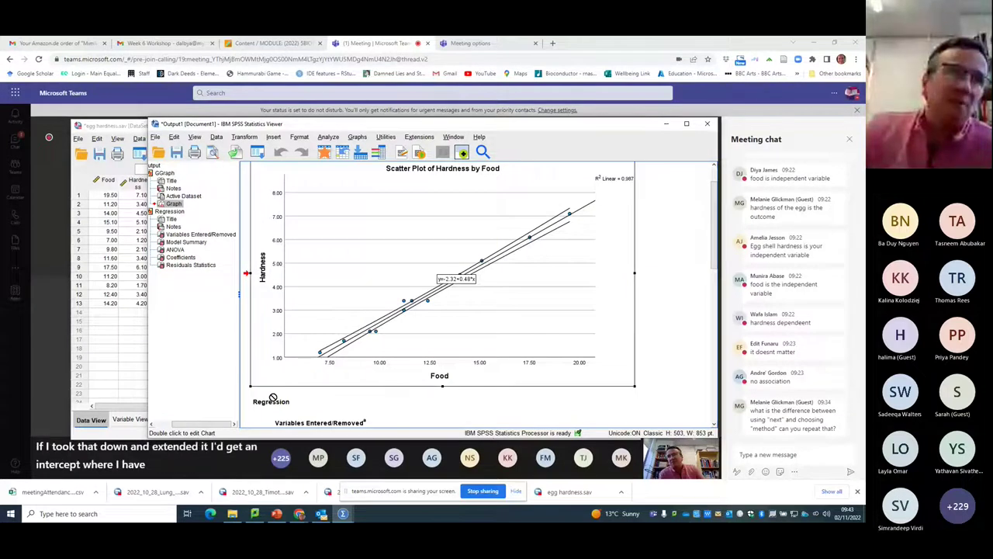
scroll(273, 398, "down", 2)
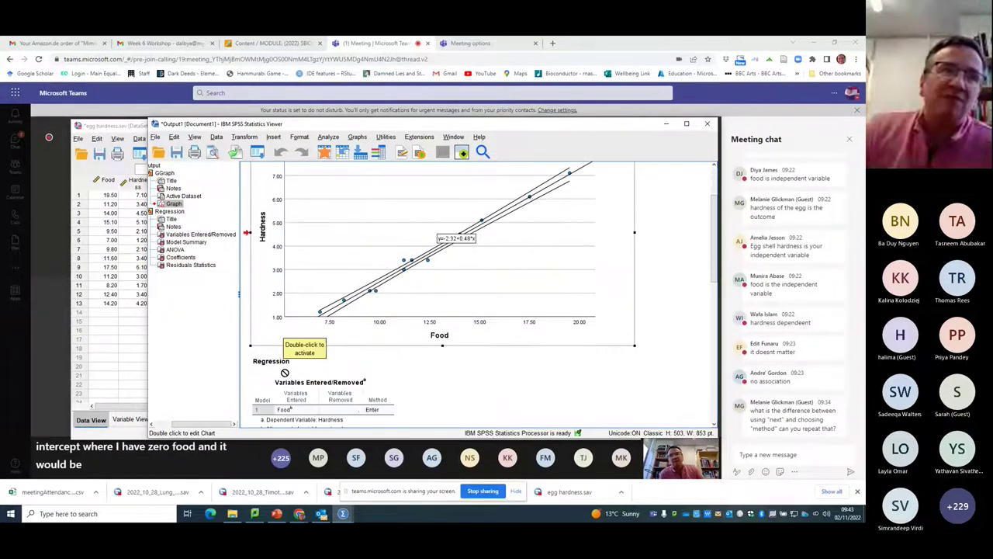
scroll(285, 373, "down", 5)
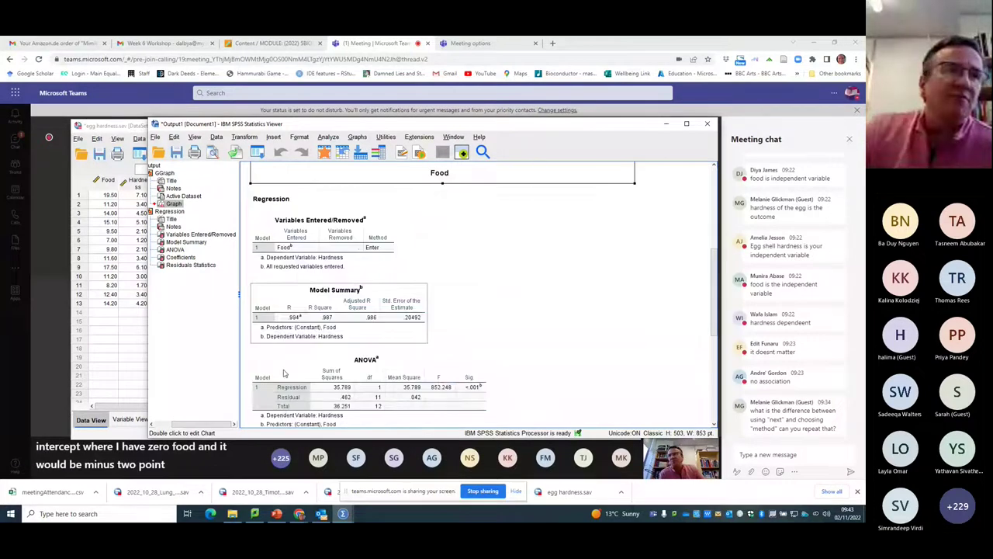
scroll(284, 373, "down", 3)
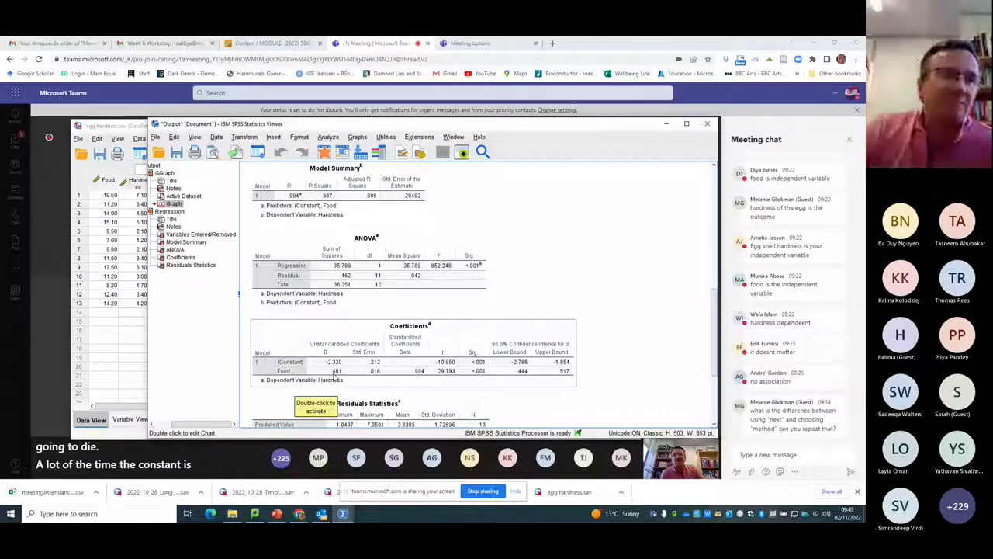
scroll(342, 372, "down", 3)
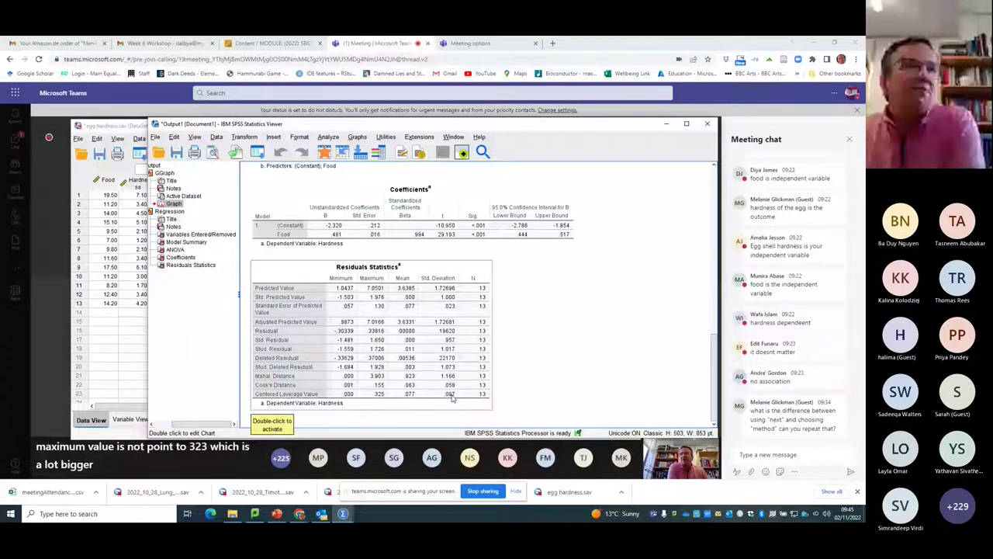
Step: Create a scatter plot of Unstandardized Residual against Food, replacing Hardness on the y-axis
left_click(357, 137)
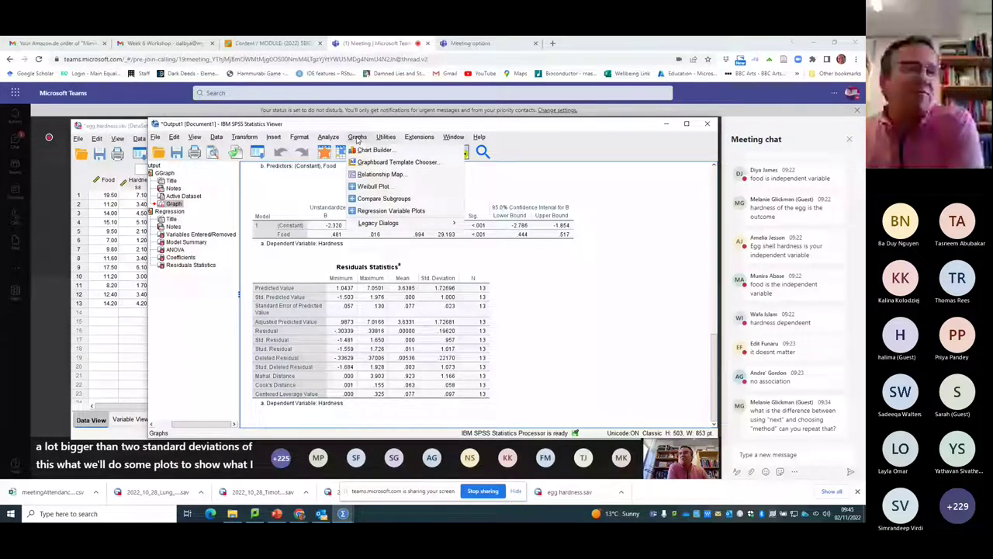
left_click(357, 137)
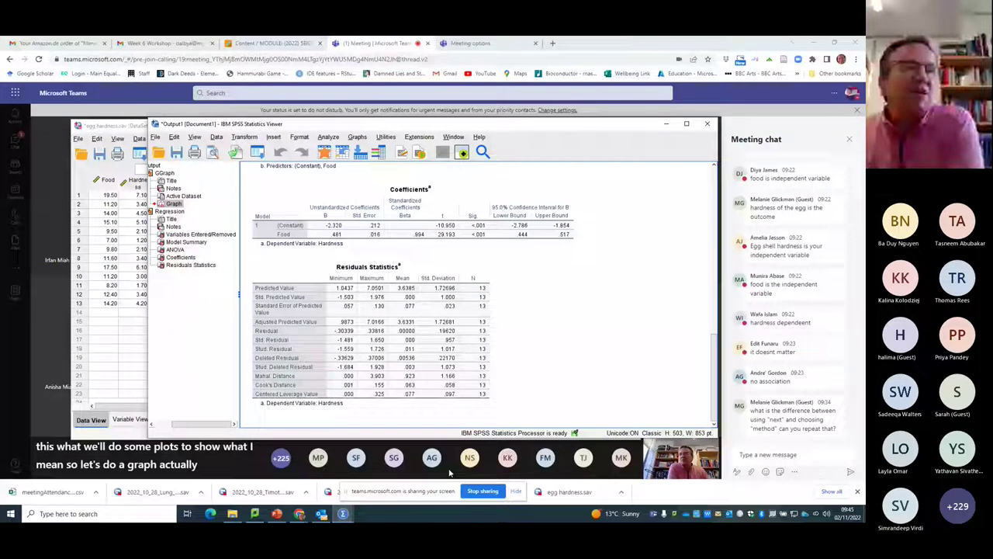
left_click(124, 221)
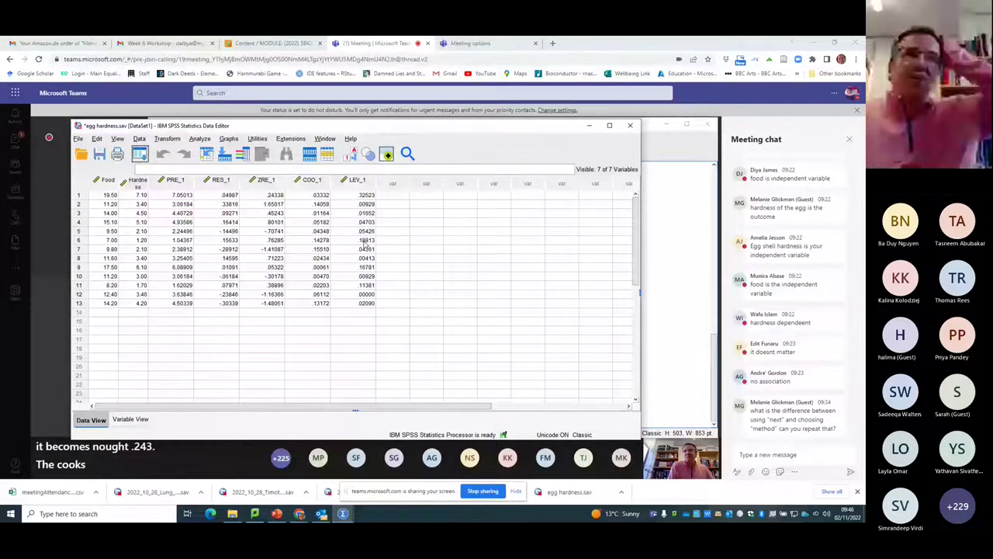
left_click(228, 139)
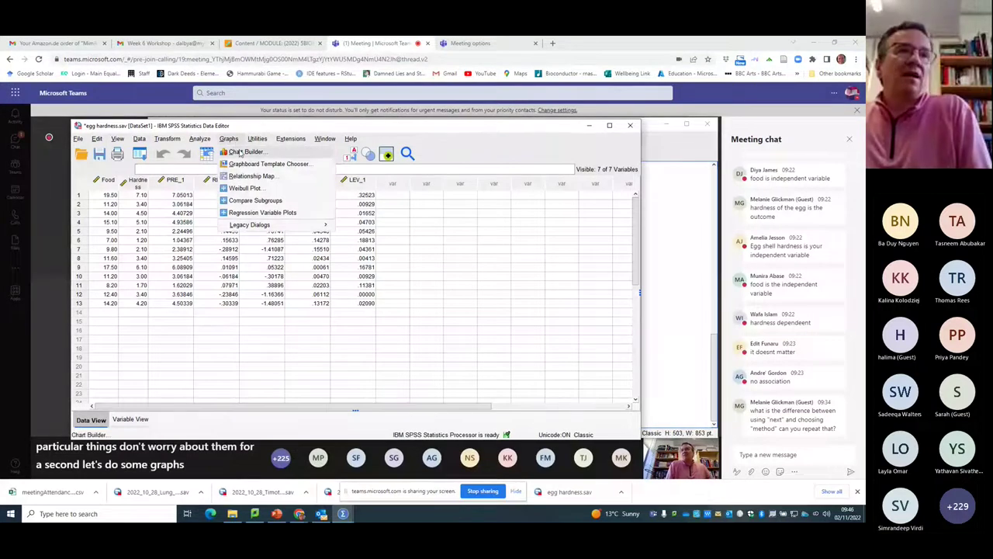
left_click(240, 152)
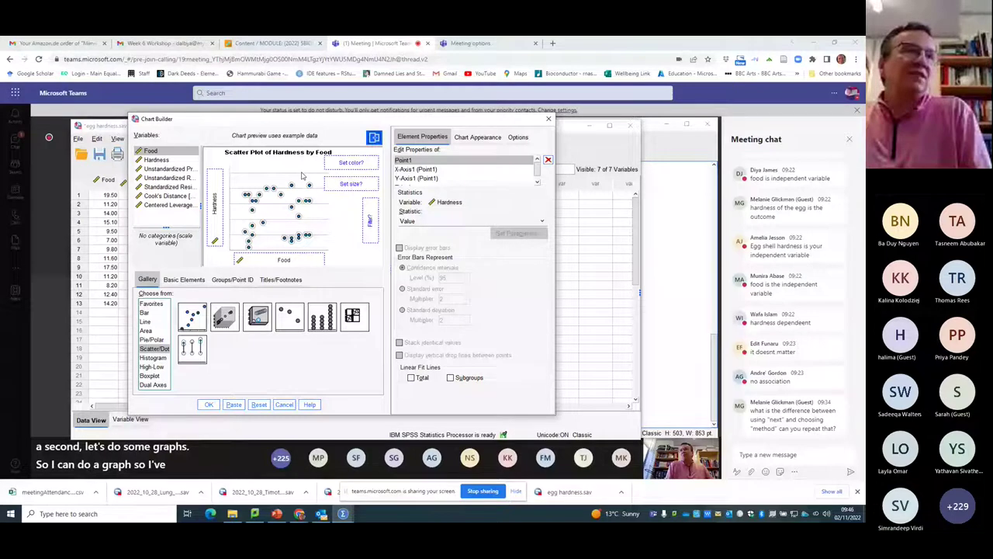
left_click_drag(215, 204, 161, 184)
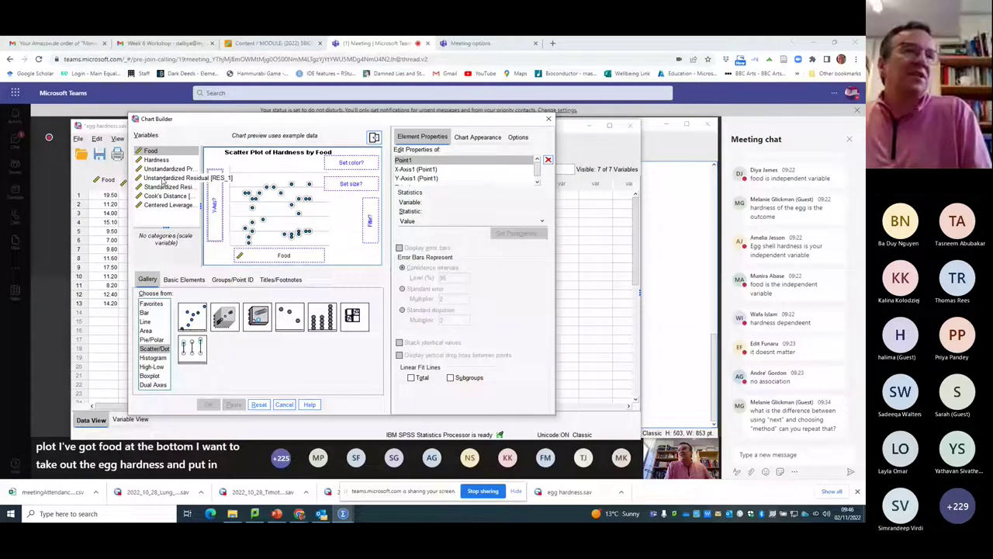
left_click_drag(162, 180, 215, 203)
left_click(208, 405)
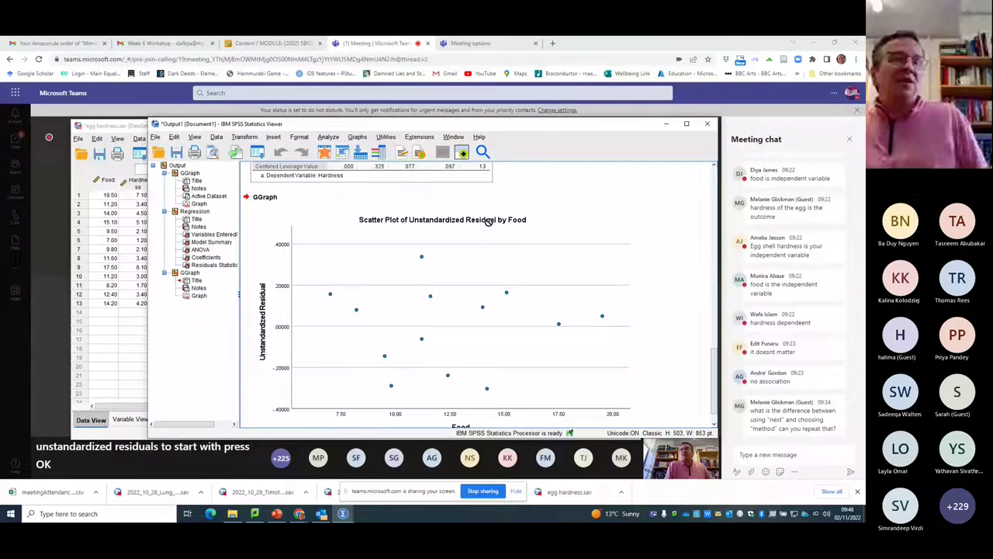
Step: Check the spread of the unstandardized residuals in the plot against the residual standard deviation in the Residuals Statistics table
scroll(489, 221, "down", 1)
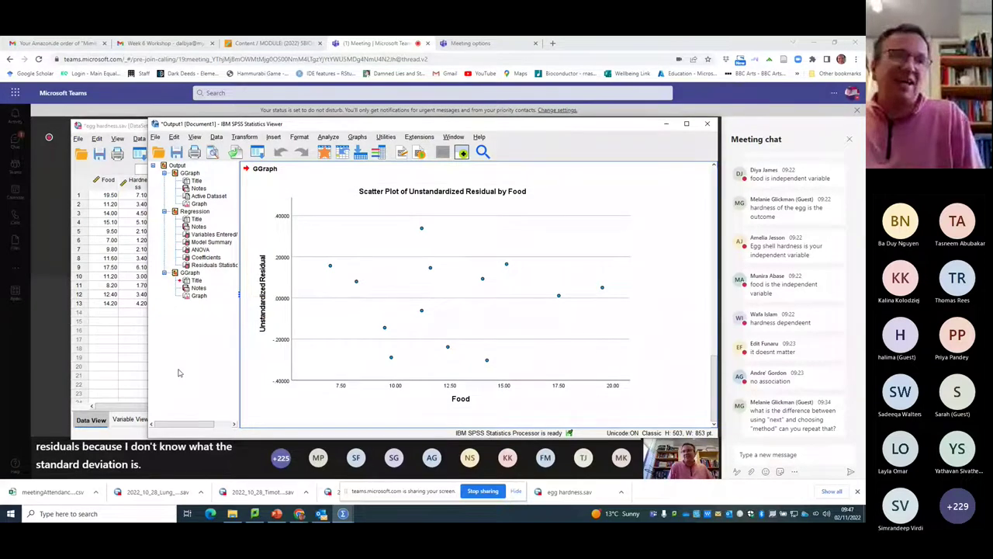
left_click(344, 514)
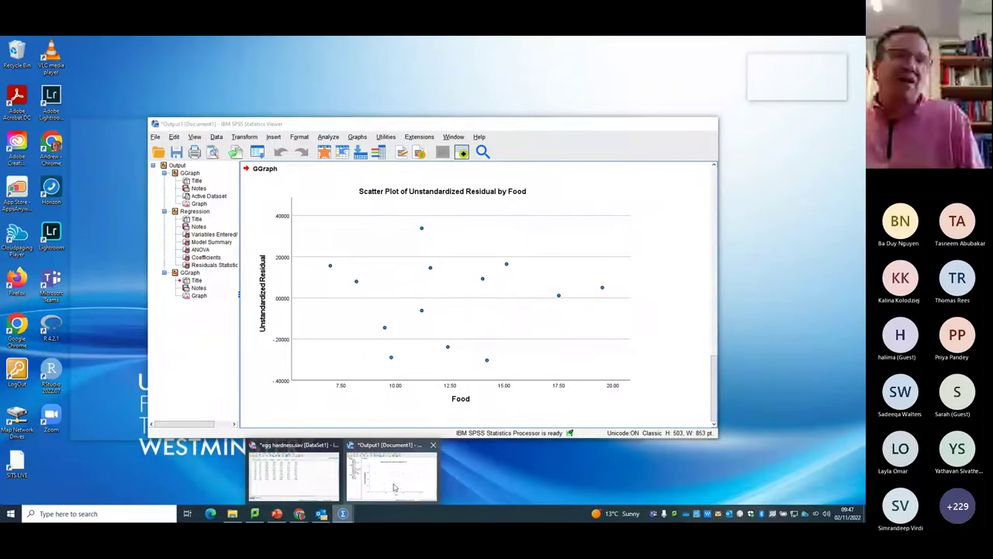
left_click(392, 465)
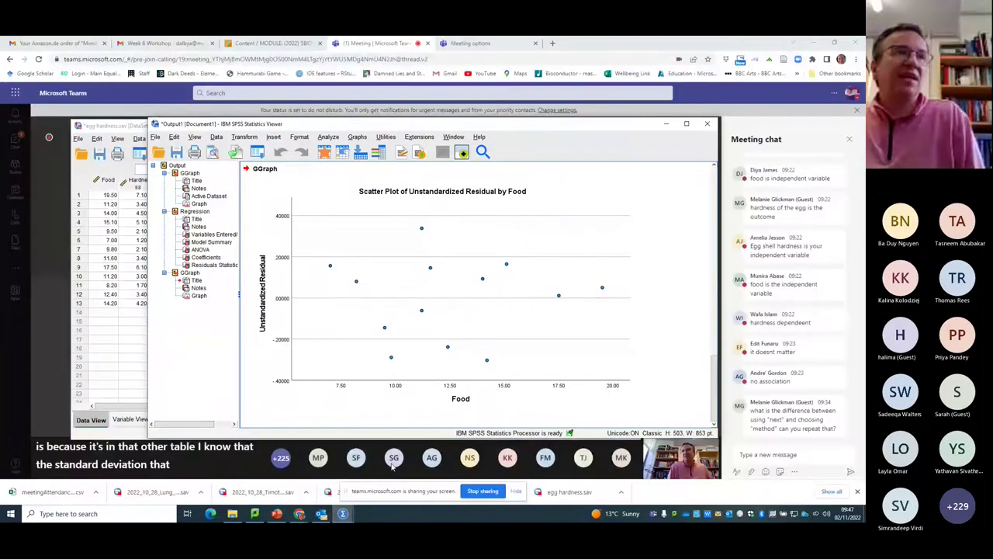
scroll(368, 278, "up", 3)
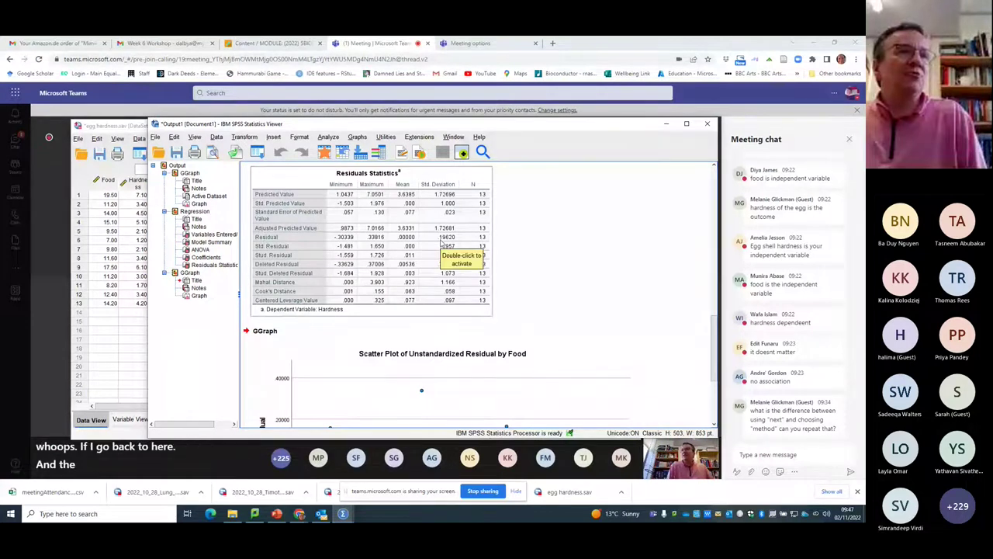
scroll(331, 326, "down", 3)
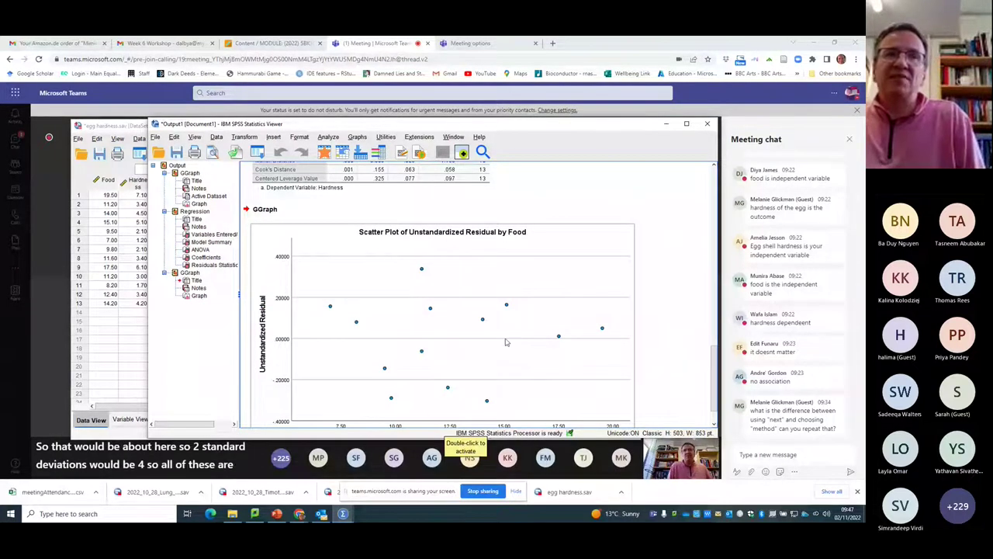
scroll(505, 341, "down", 1)
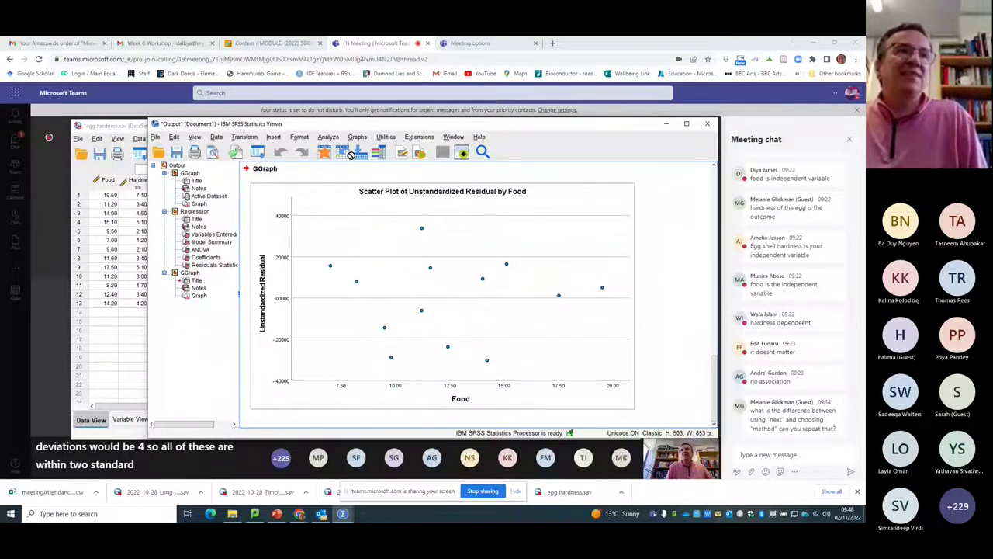
Step: Create a scatter plot of Standardized Residual against Food, replacing the unstandardized residual on the y-axis
left_click(358, 137)
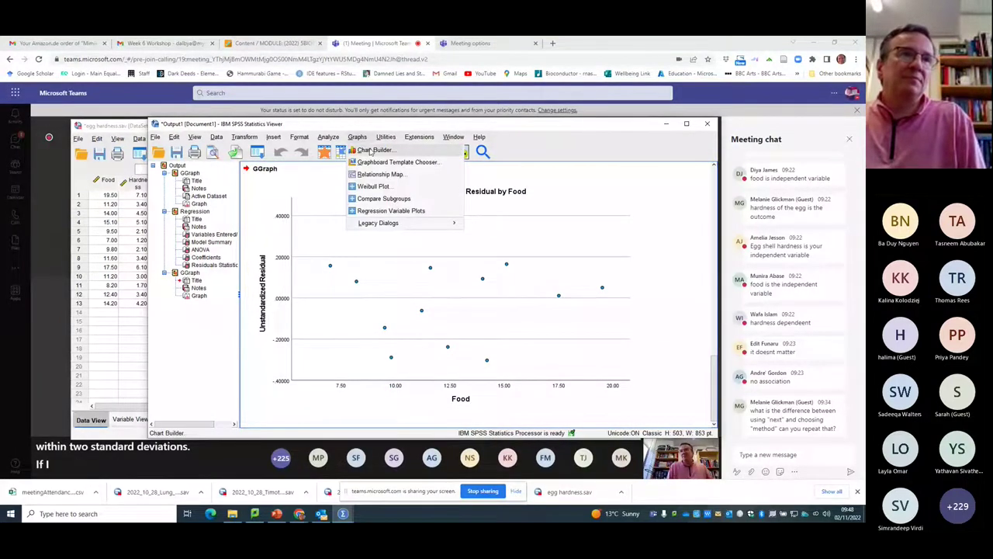
left_click(370, 152)
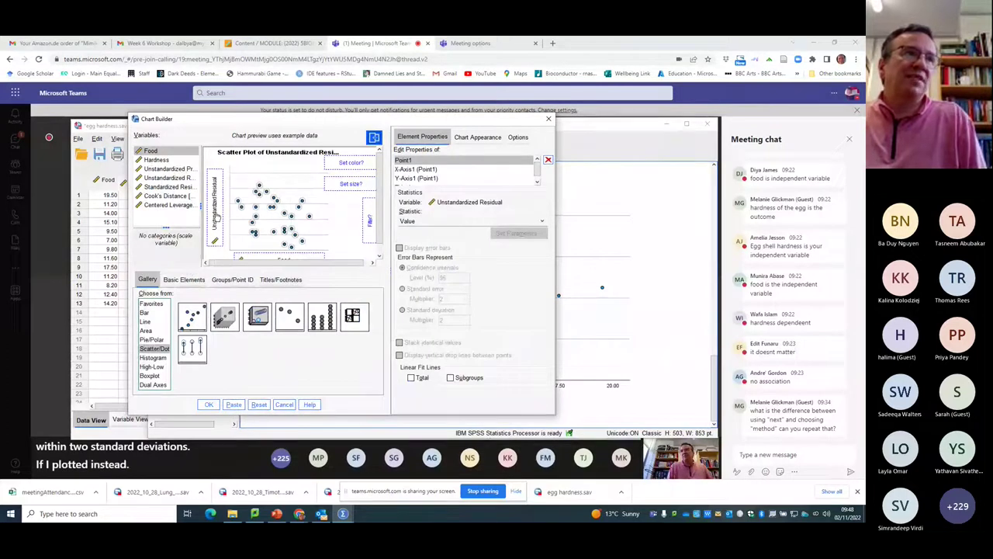
mouse_move(214, 204)
left_mouse_down()
mouse_move(164, 190)
mouse_move(211, 197)
left_mouse_up()
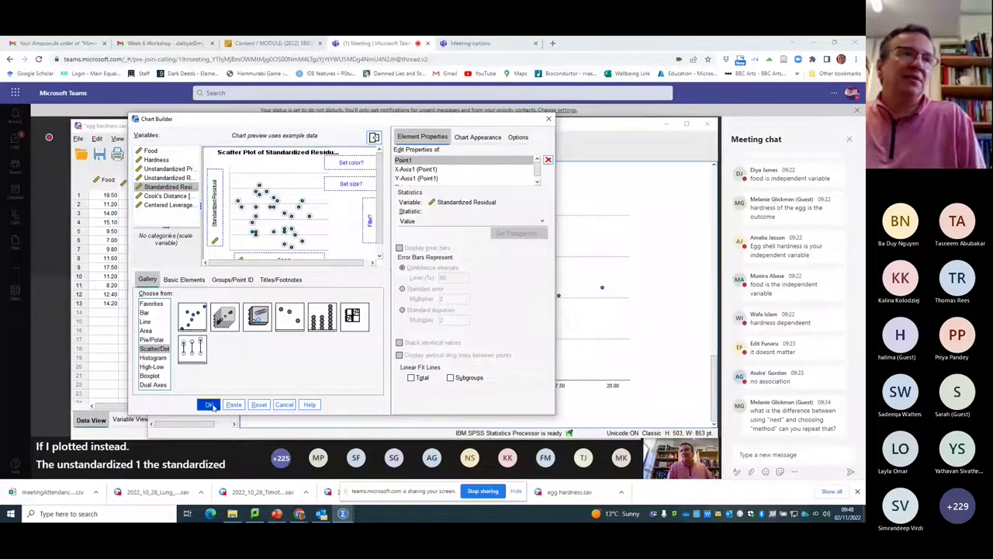
left_click(209, 404)
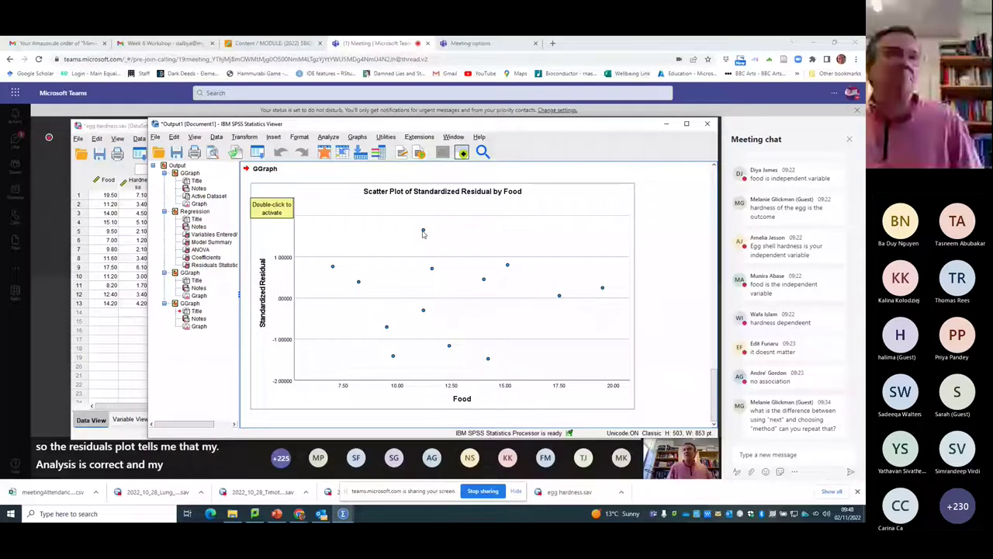
Step: Create a scatter plot of Centered Leverage Value against Food, replacing the standardized residual on the y-axis
left_click_drag(329, 123, 335, 116)
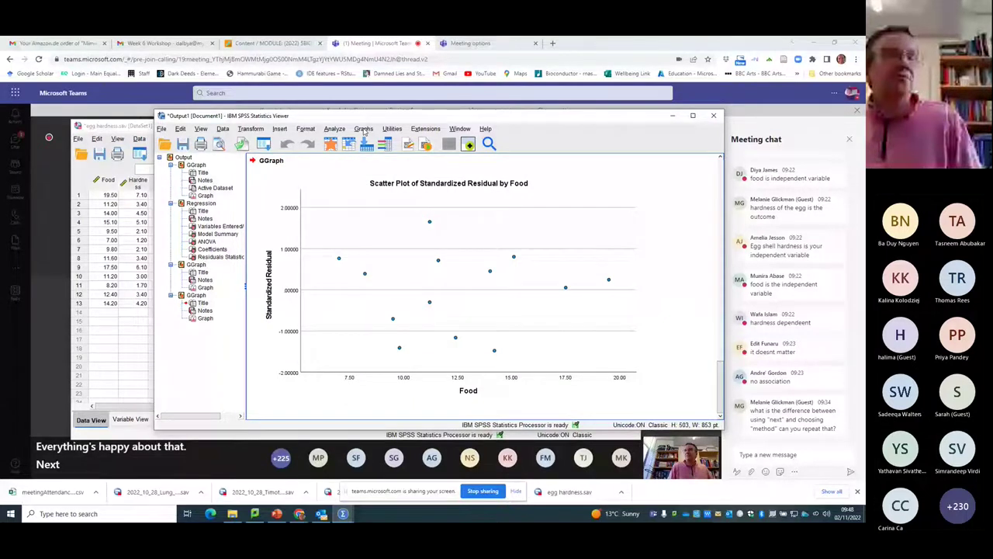
left_click(364, 128)
left_click(388, 142)
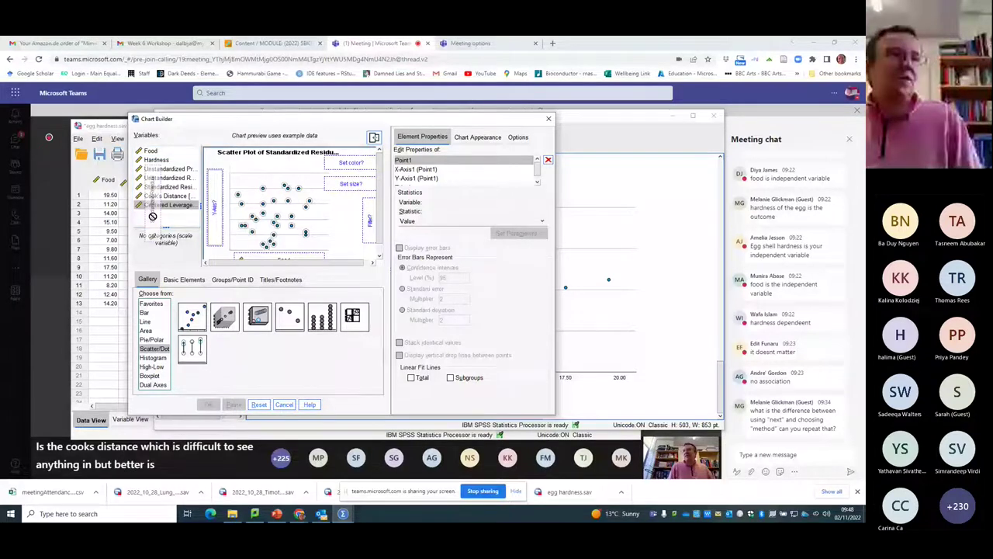
left_click_drag(166, 205, 215, 206)
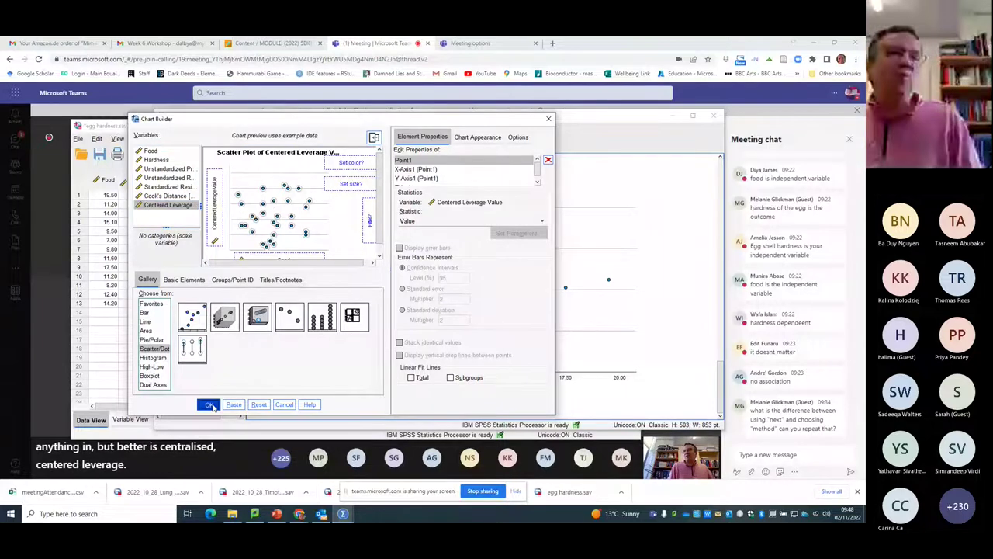
left_click(211, 406)
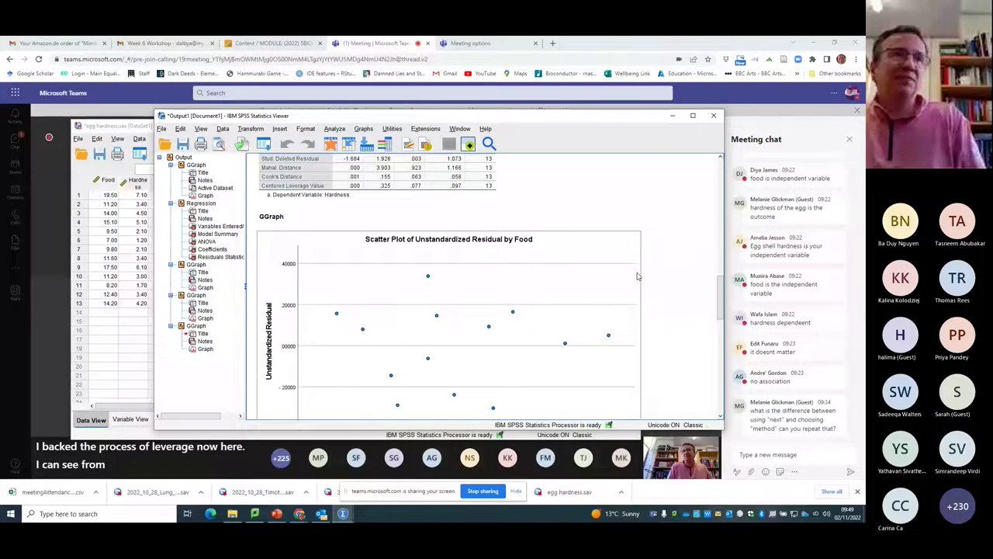
Step: Compare the centered leverage plot with the leverage standard deviation in the Residuals Statistics table and with the fitted hardness scatter plot
scroll(638, 276, "up", 3)
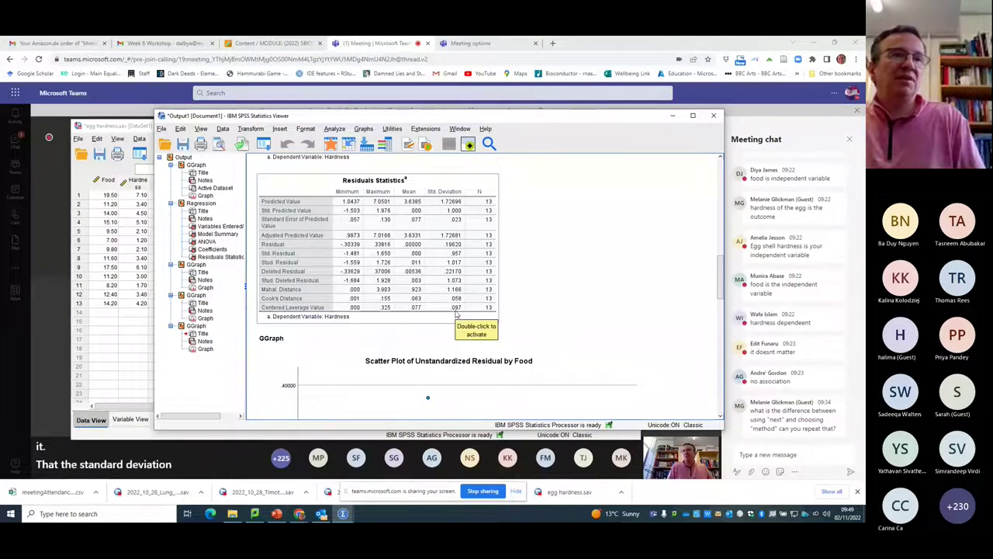
scroll(479, 349, "down", 10)
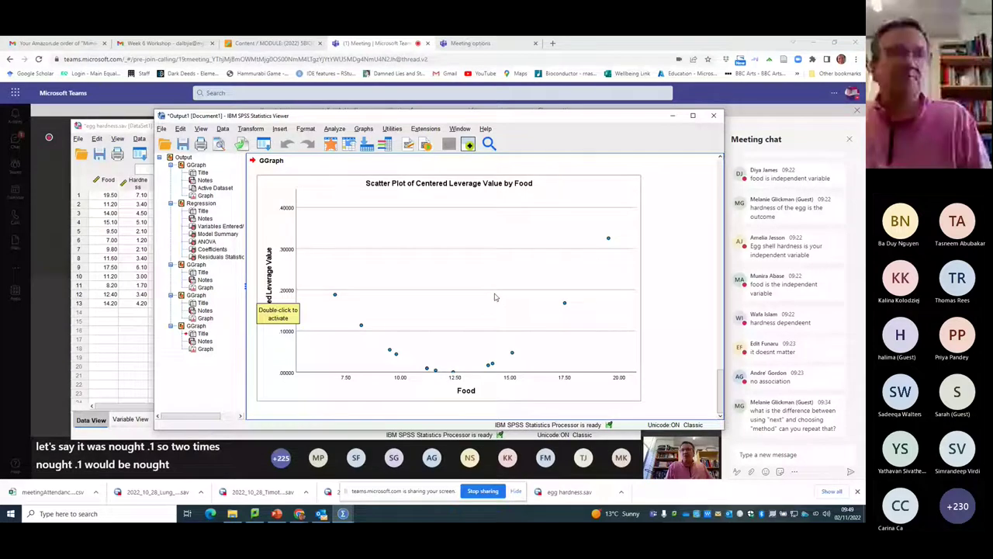
left_click(303, 289)
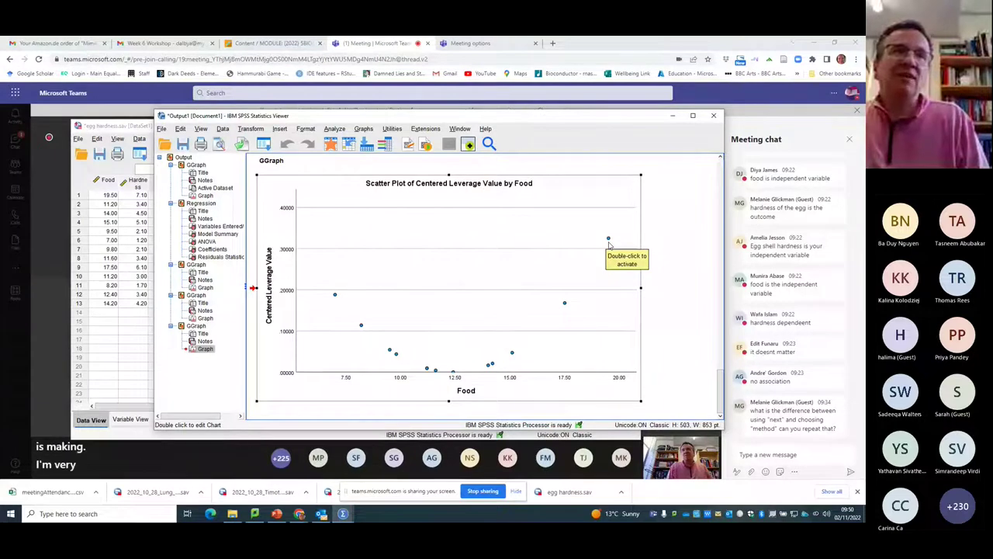
scroll(609, 245, "down", 5)
scroll(610, 245, "up", 10)
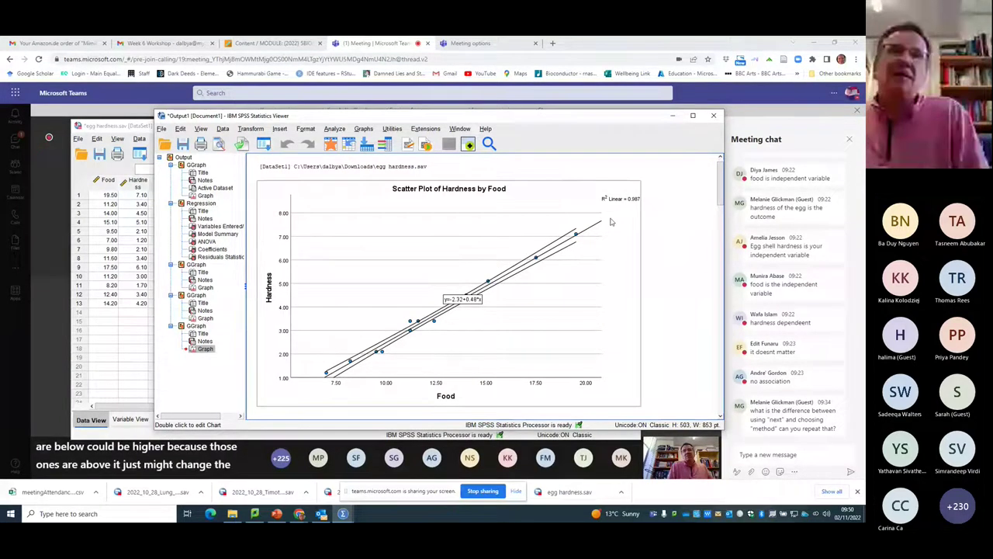
Step: Review the unstandardized residual, standardized residual and leverage plots to judge the model's fit, and return to the Teams meeting
left_click(672, 115)
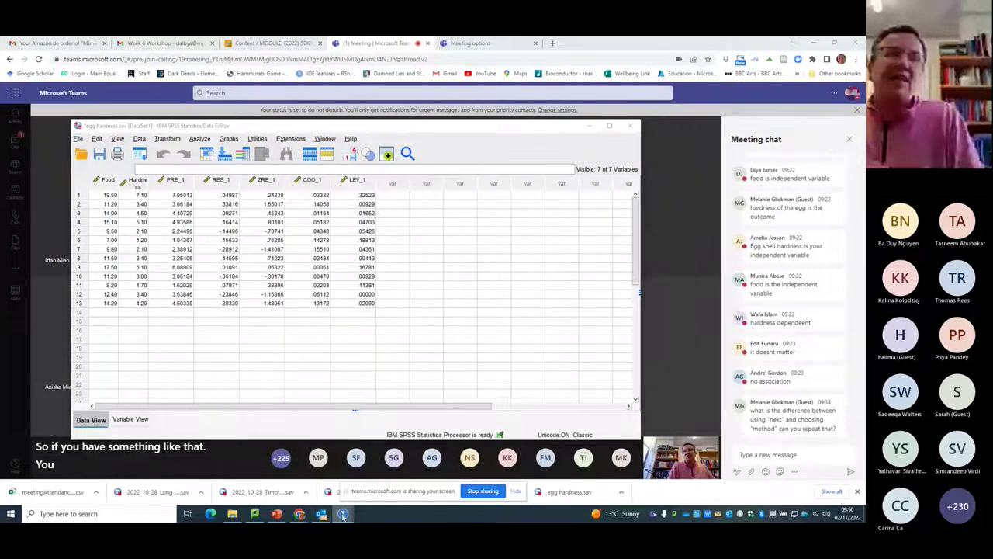
mouse_move(343, 513)
left_click(393, 449)
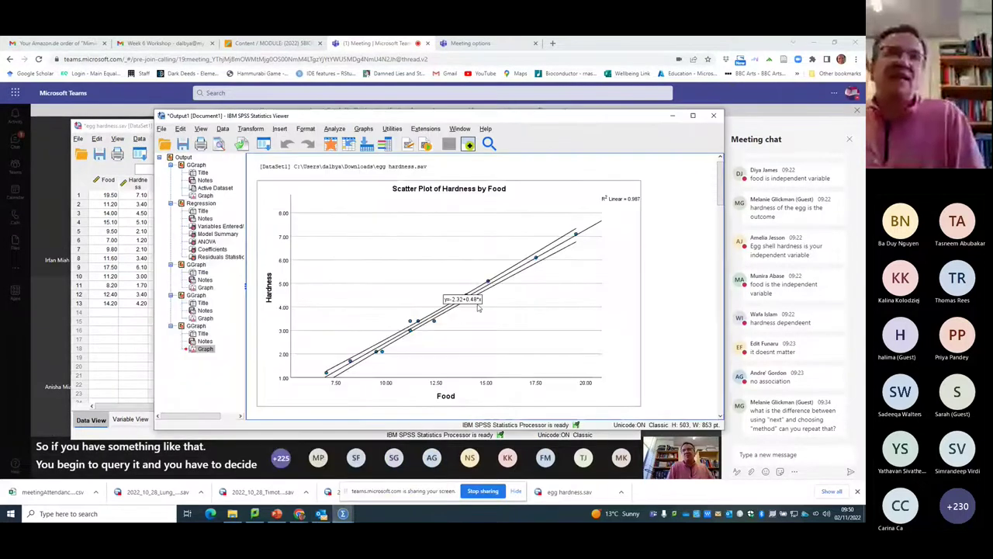
scroll(478, 308, "down", 5)
scroll(478, 311, "down", 3)
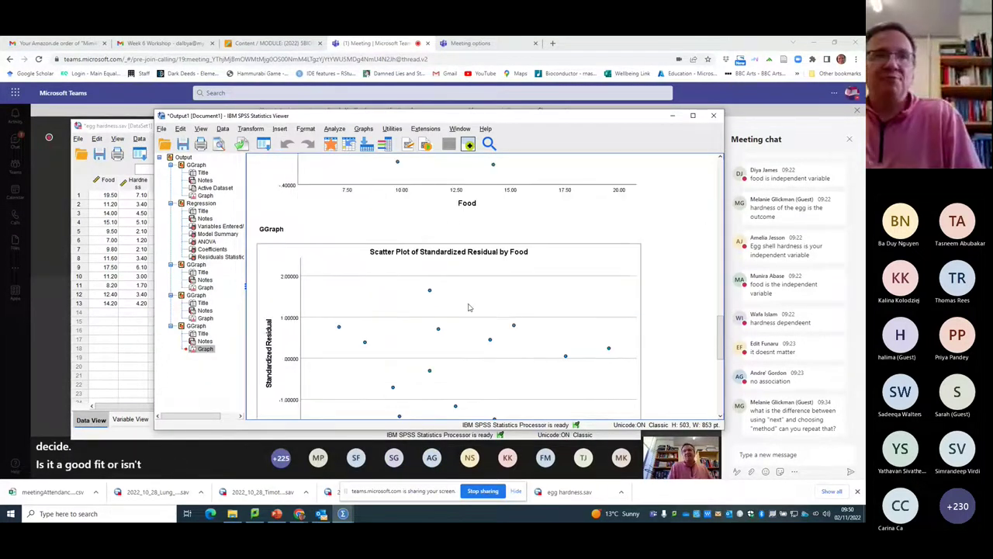
scroll(497, 287, "up", 3)
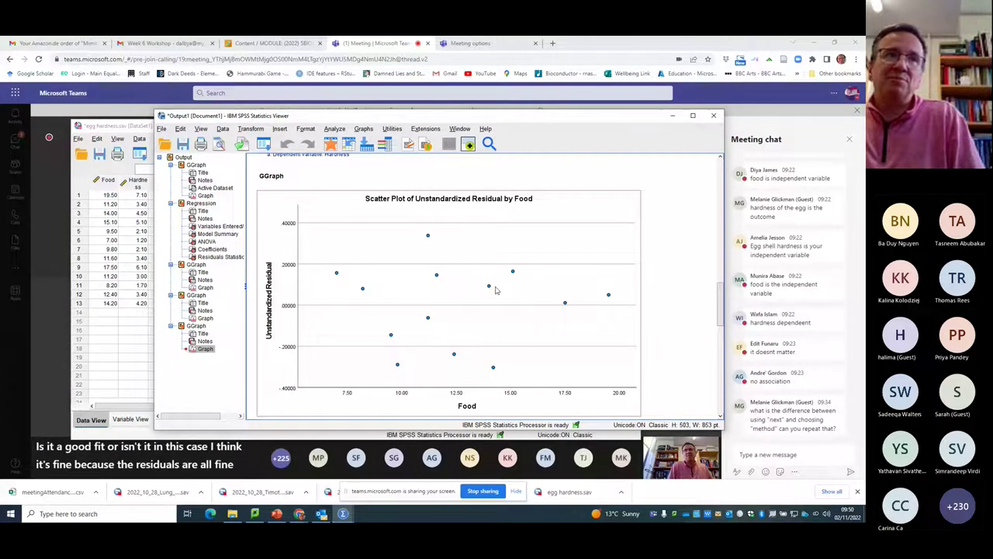
scroll(433, 311, "down", 5)
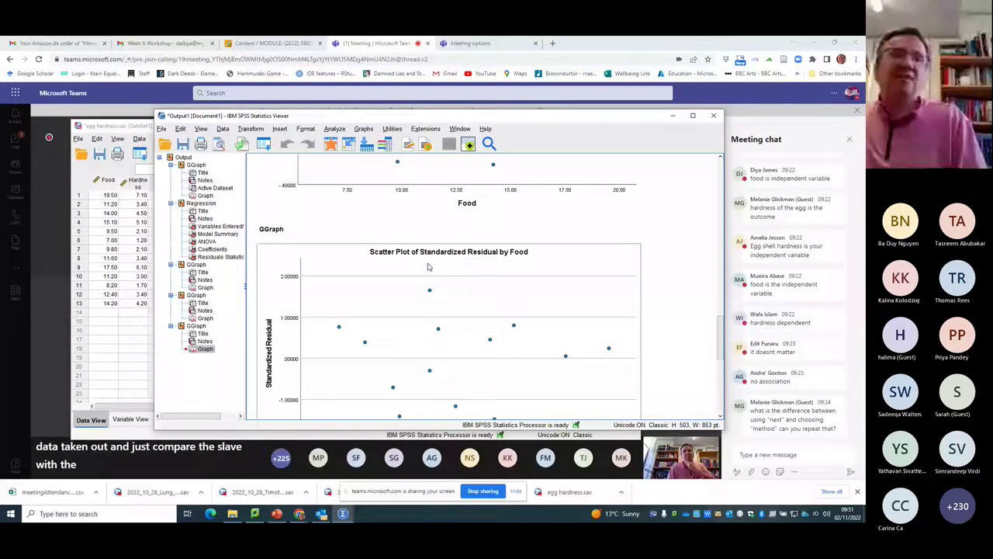
scroll(427, 279, "down", 5)
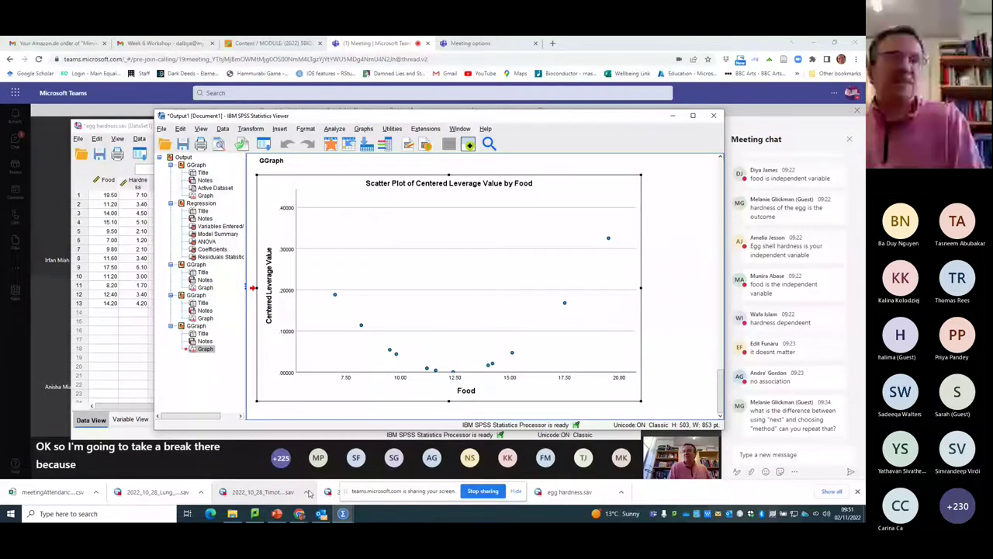
left_click(242, 457)
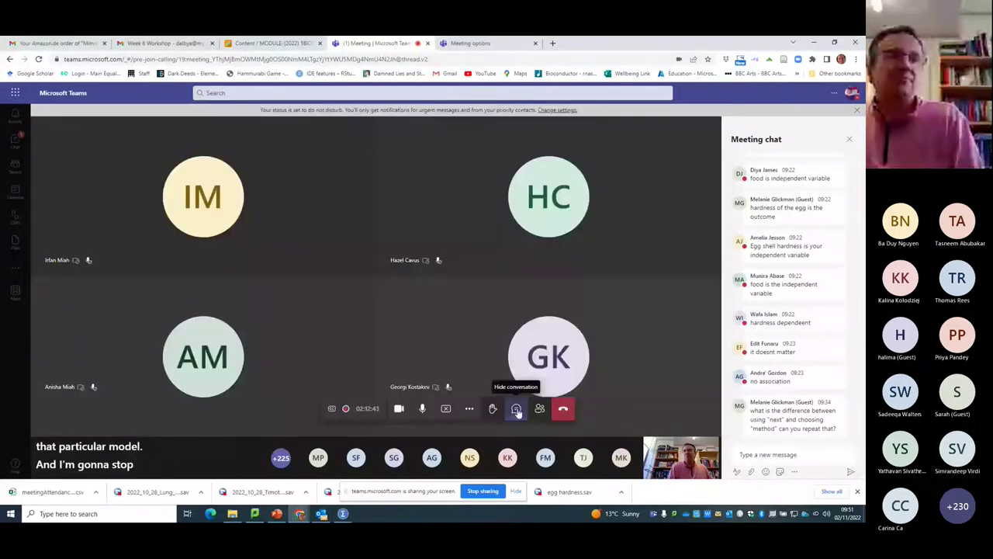